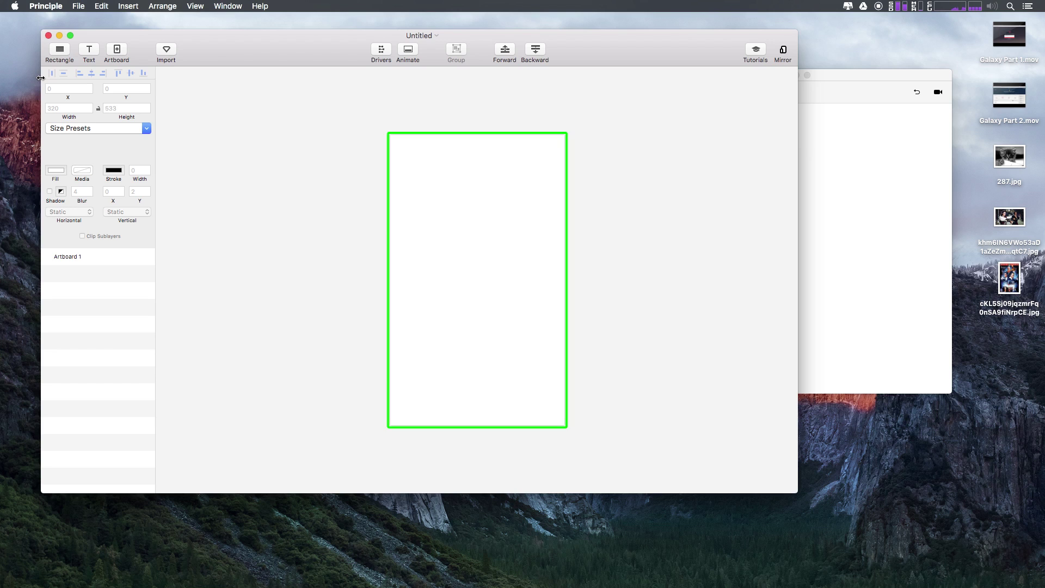
Add two grey square layers and place them near the top middle of the artboard.
left_click(54, 53)
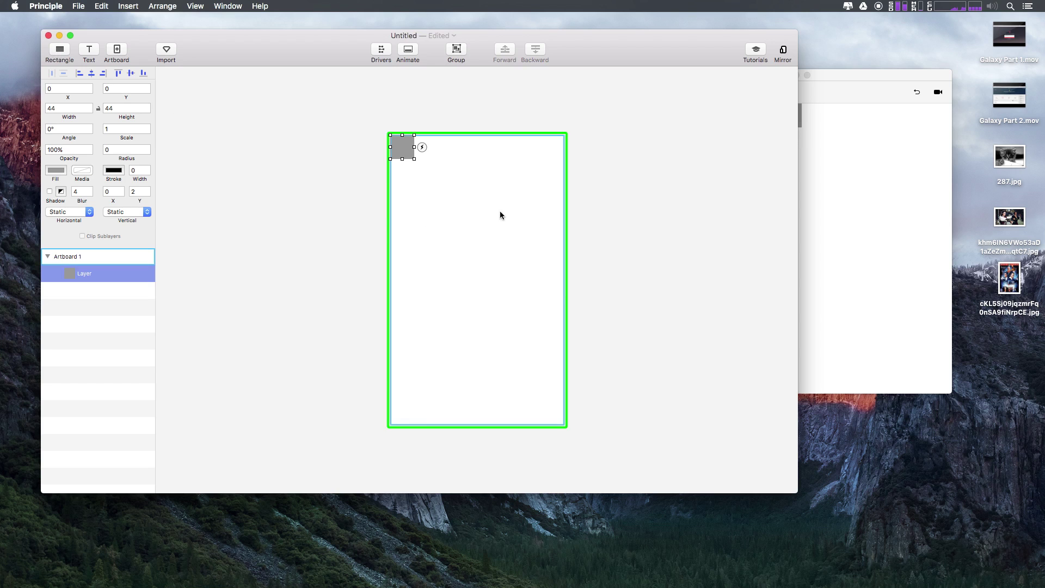
left_click_drag(403, 152, 460, 212)
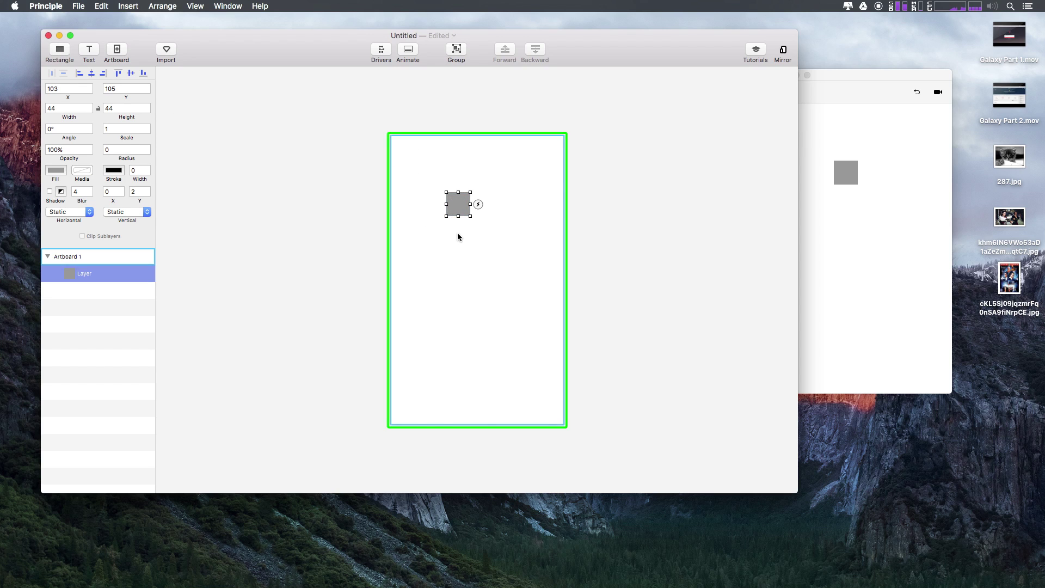
left_click(60, 50)
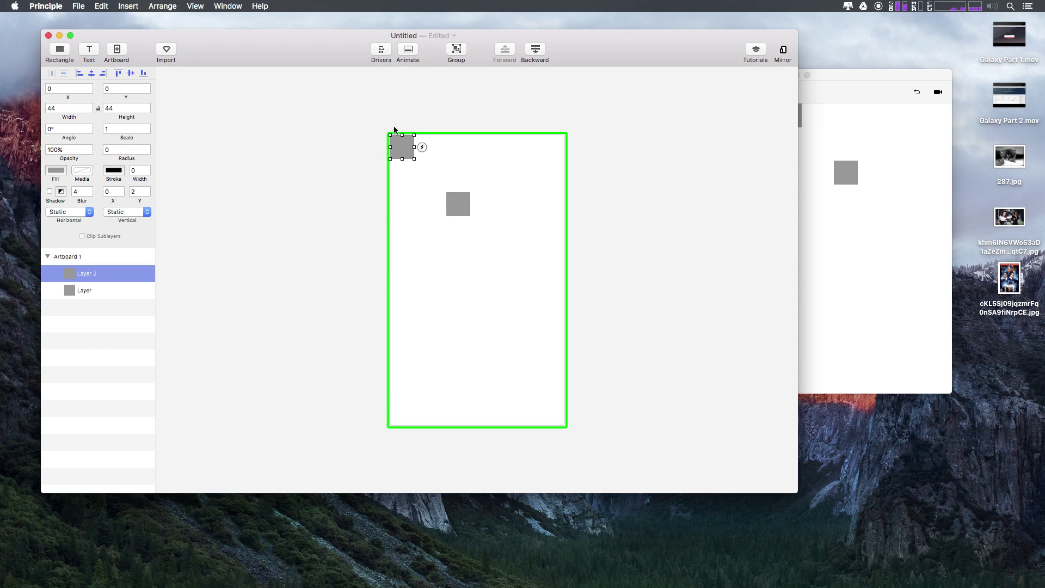
left_click_drag(403, 145, 471, 260)
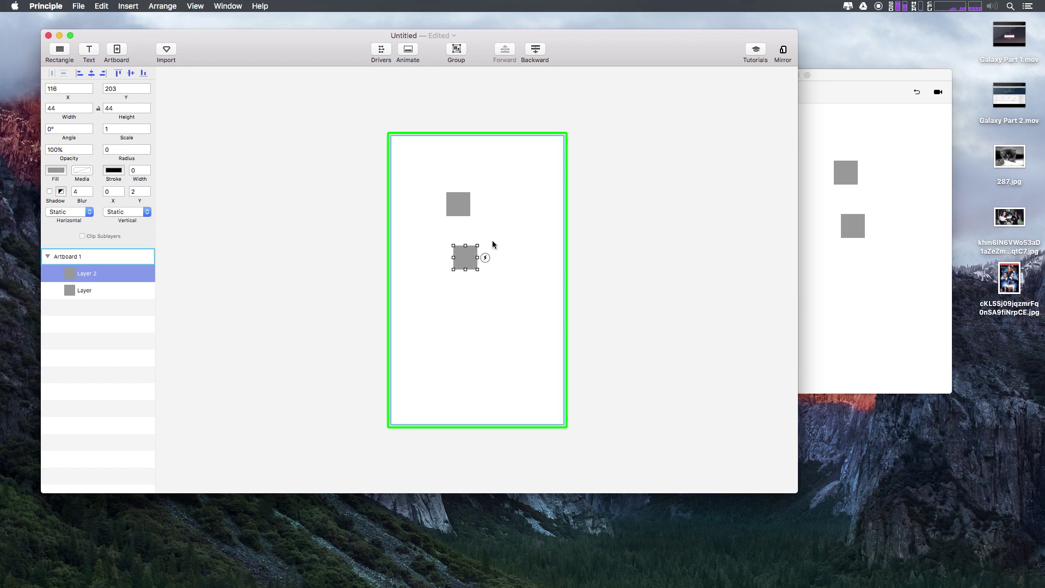
Add a text layer and replace its placeholder with 'Hello World'.
left_click(89, 50)
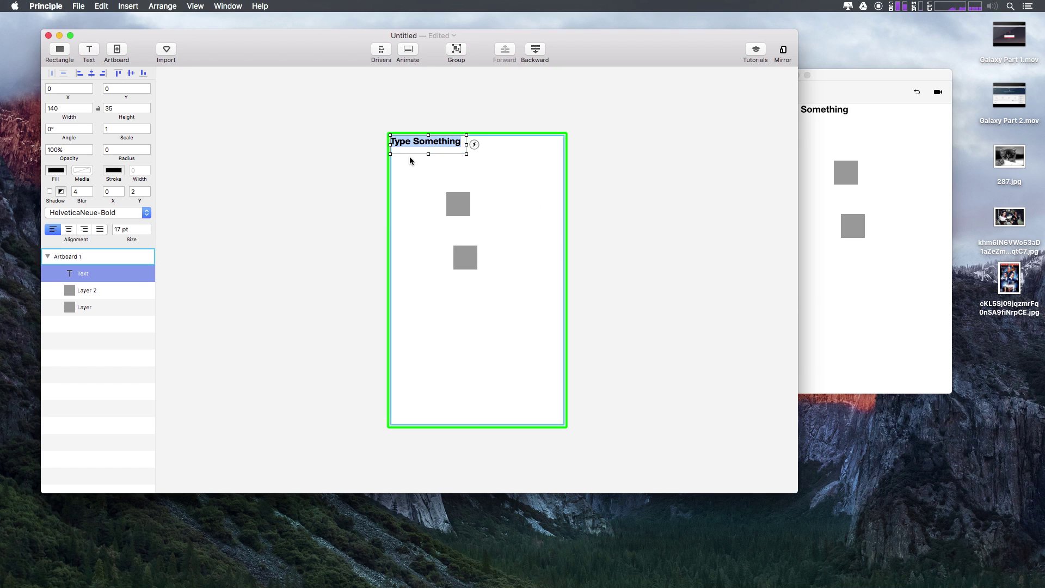
left_click_drag(407, 152, 444, 161)
double_click(443, 159)
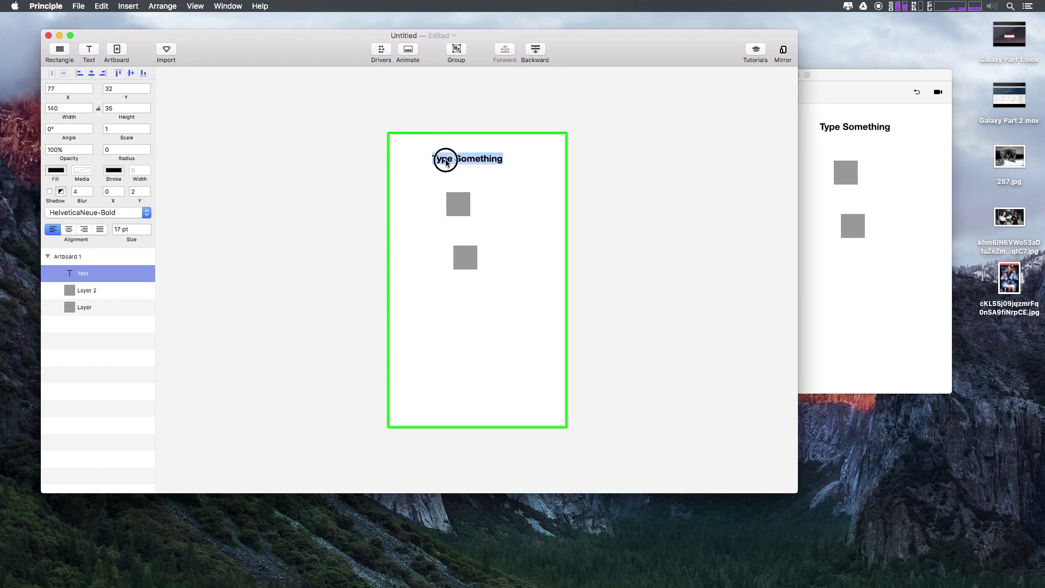
type("Hello WO")
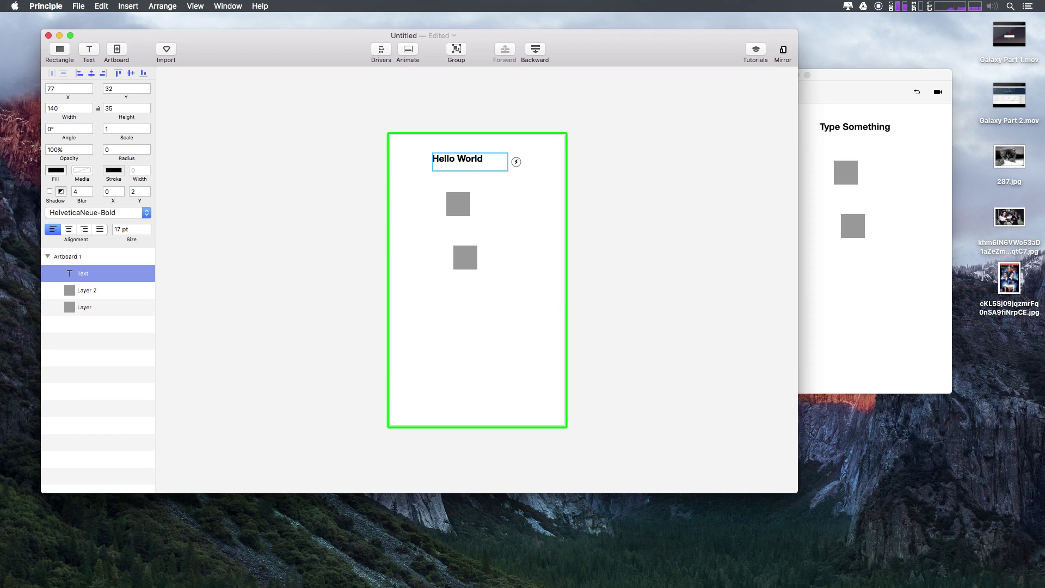
Set the heading to 57 pt, widen its text box and move it to the left edge.
left_click(117, 230)
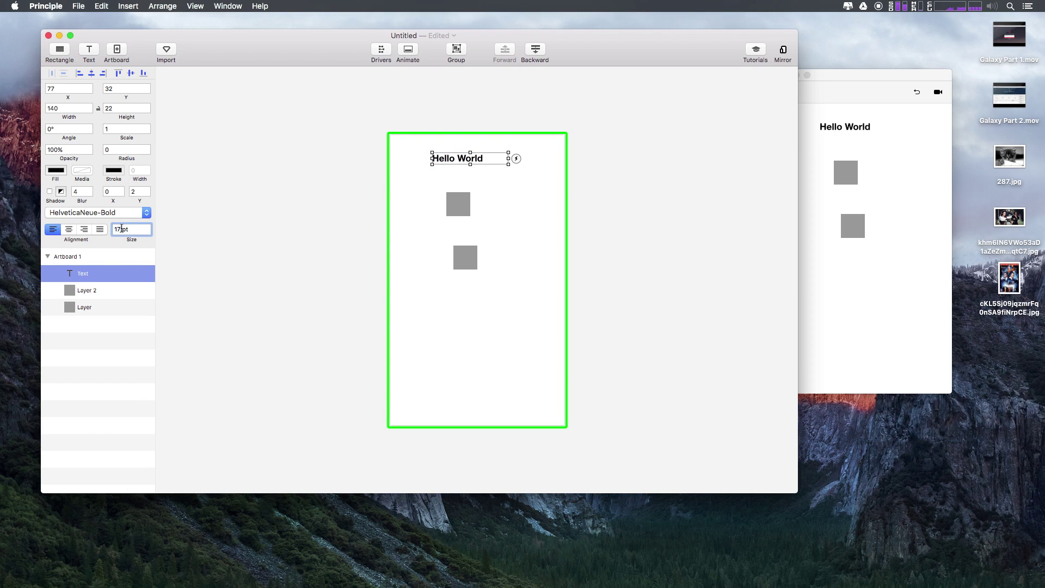
key("shift+Up")
key("shift+Up")
key("shift+Up")
key("shift+Up")
key("shift+Up")
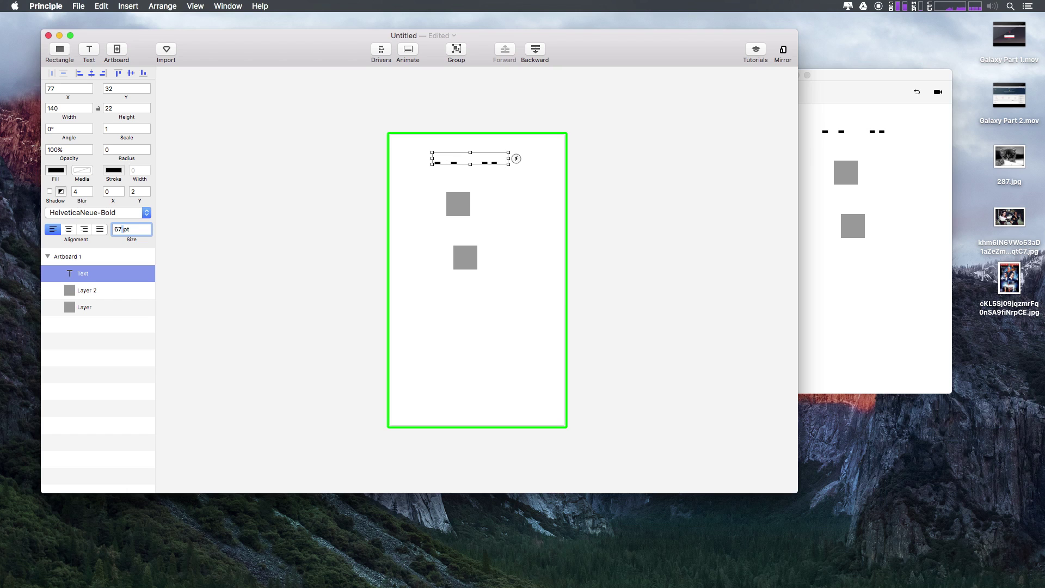
left_click_drag(508, 165, 648, 192)
left_click_drag(595, 172, 559, 175)
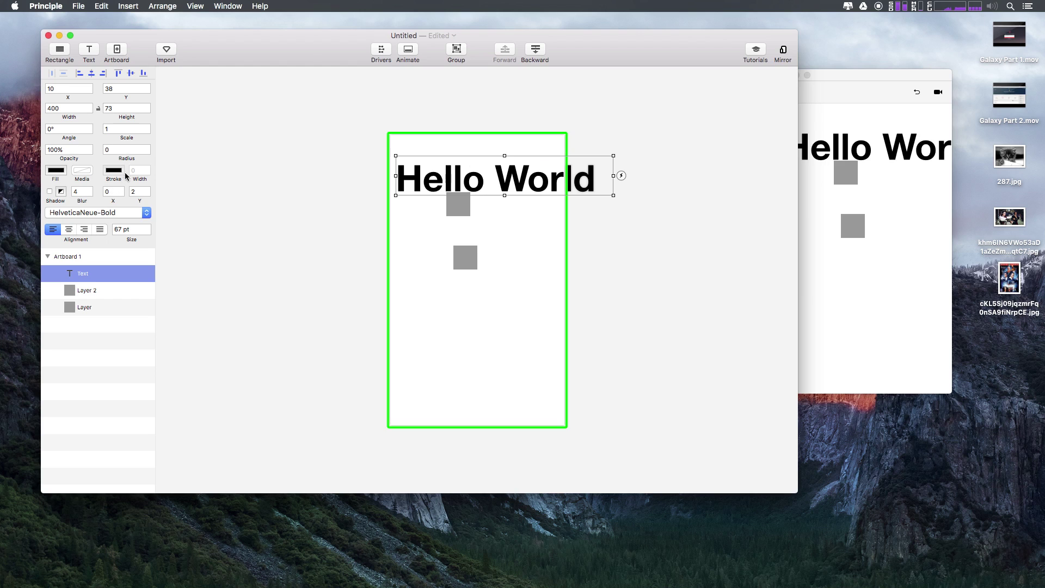
double_click(128, 229)
type("57")
key("Return")
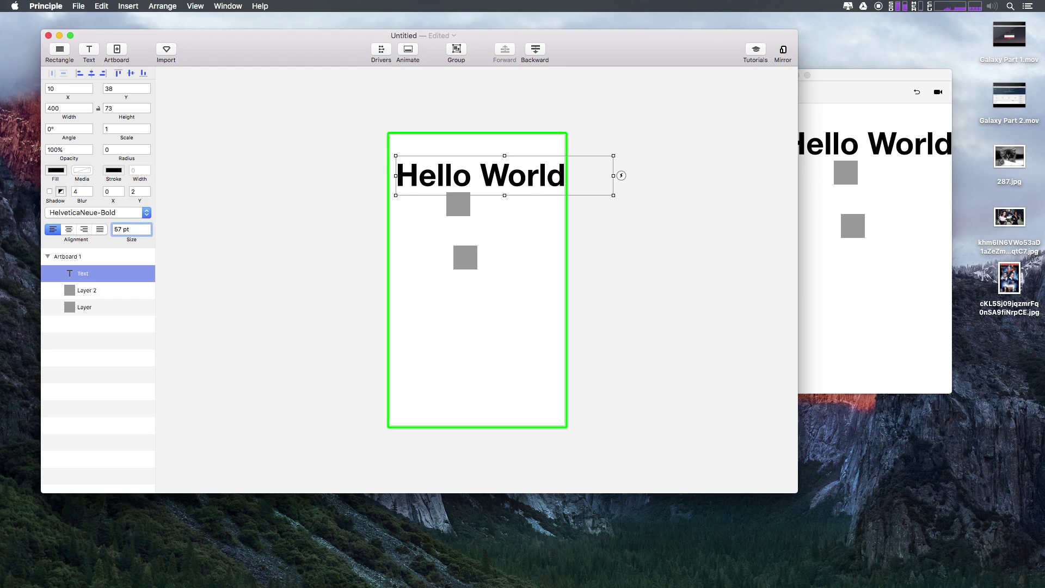
left_click_drag(456, 174, 436, 203)
Move the second square up beside the first and nudge Hello World up a pixel.
left_click_drag(470, 245, 485, 213)
left_click(476, 172)
left_click_drag(476, 172, 477, 171)
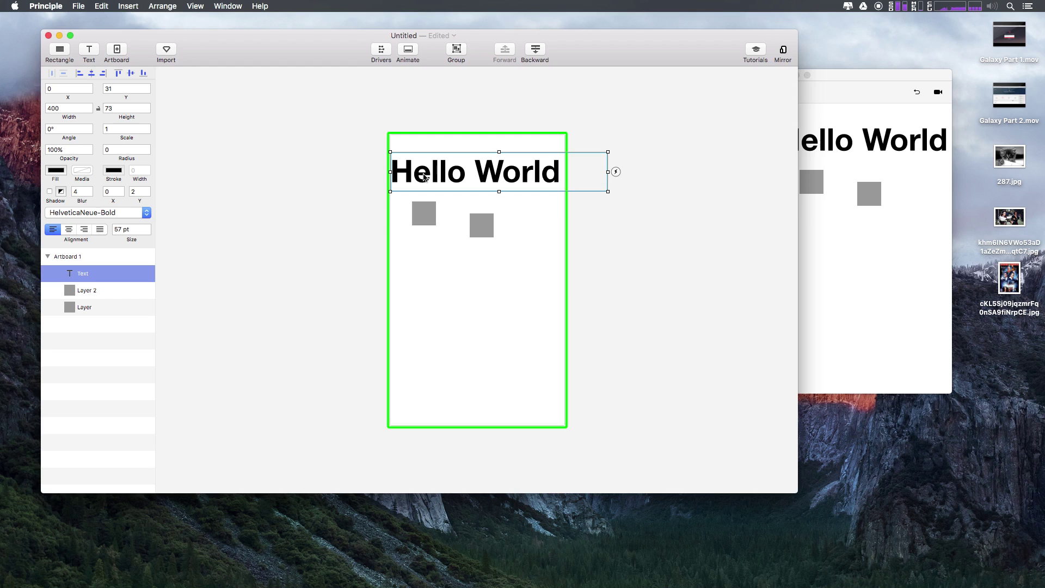
Group the text and both squares and shift the group 10 px right.
left_click(84, 307, "shift")
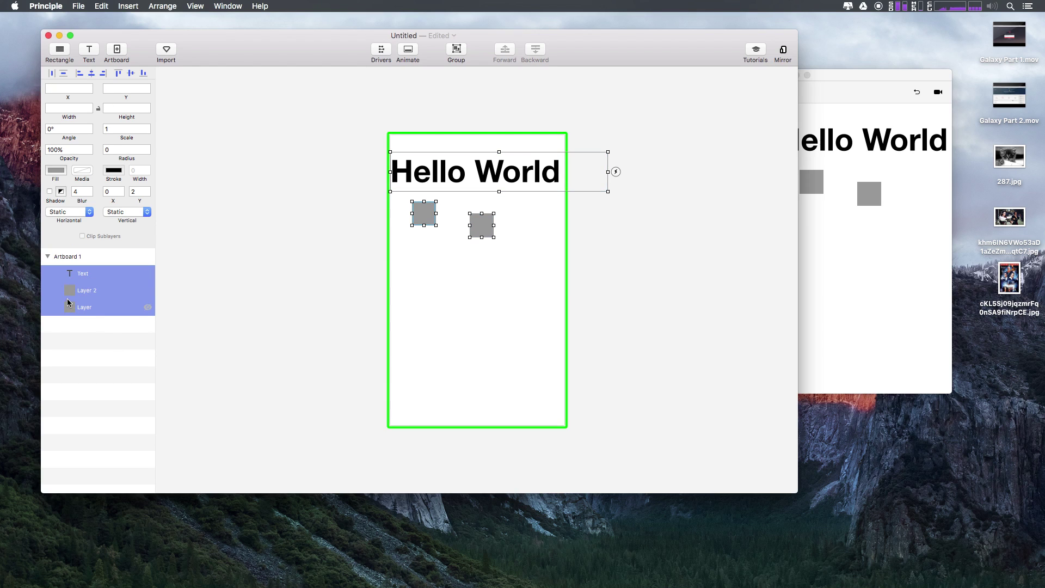
key("super+g")
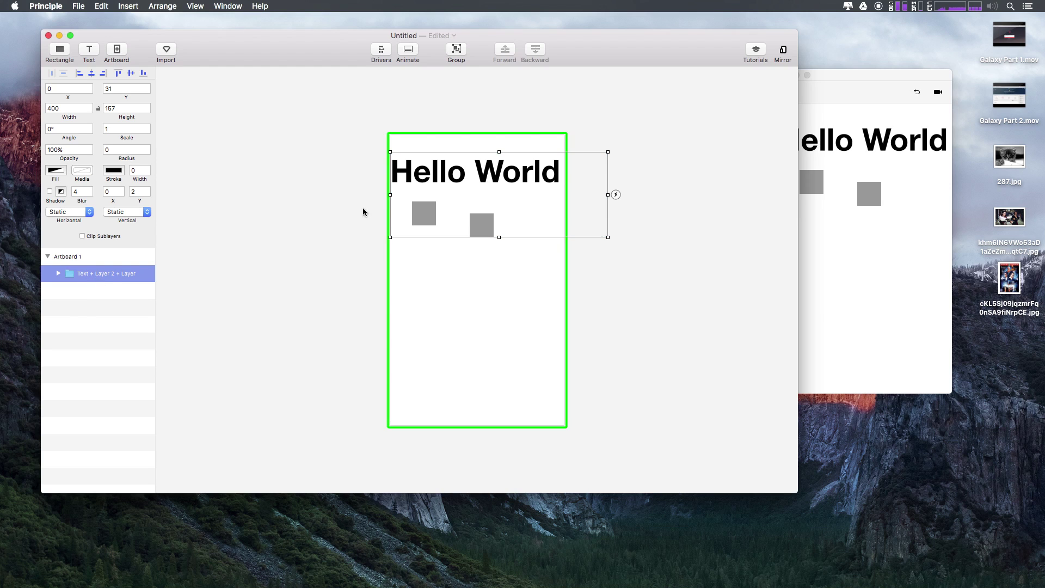
left_click_drag(443, 198, 449, 201)
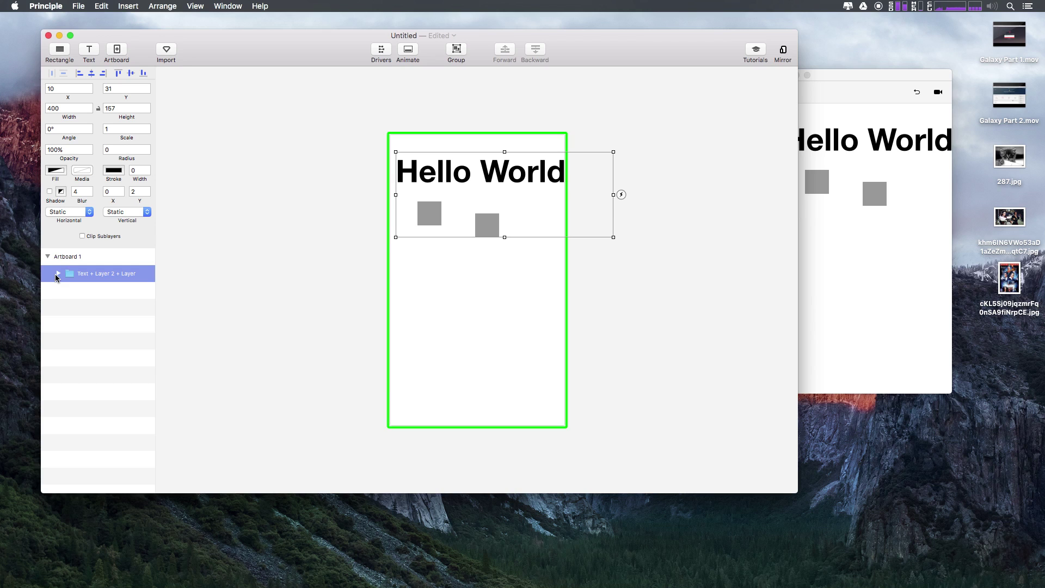
Inspect the group's Text and square layers, then resize the group frame to 102 × 206.
left_click(56, 275)
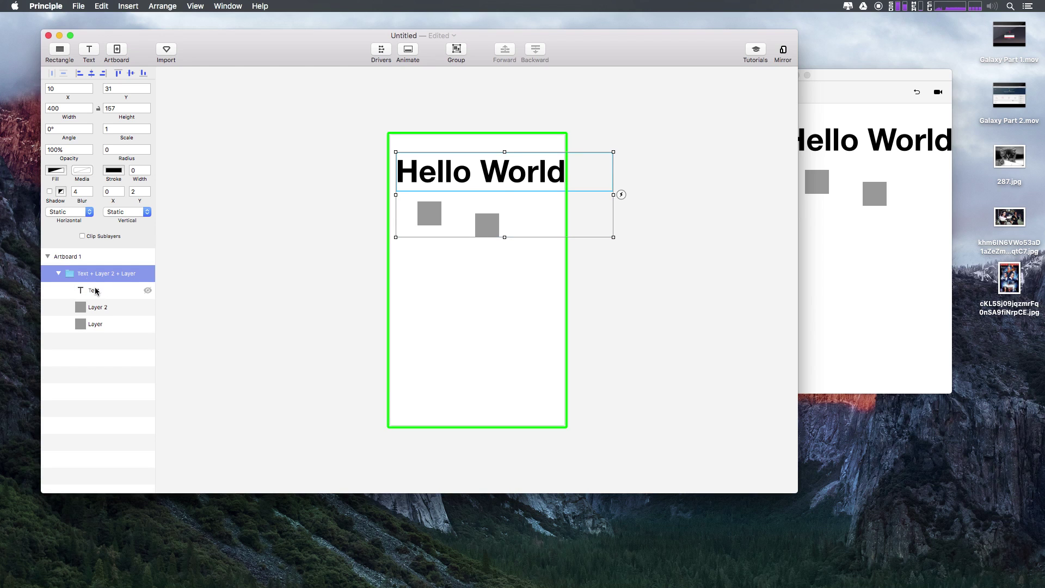
left_click(96, 291)
left_click(90, 307)
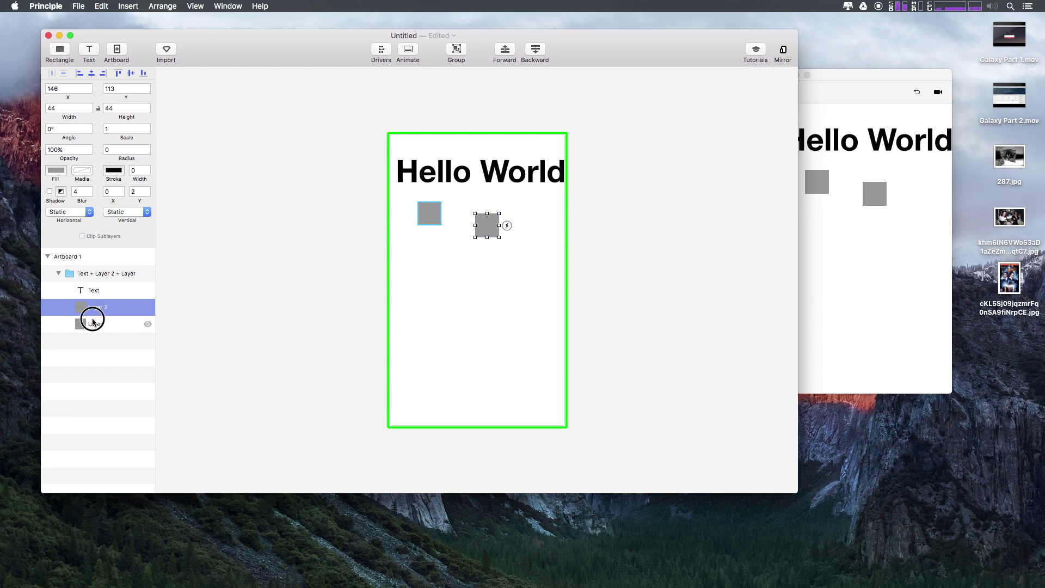
left_click(92, 321)
left_click(88, 290)
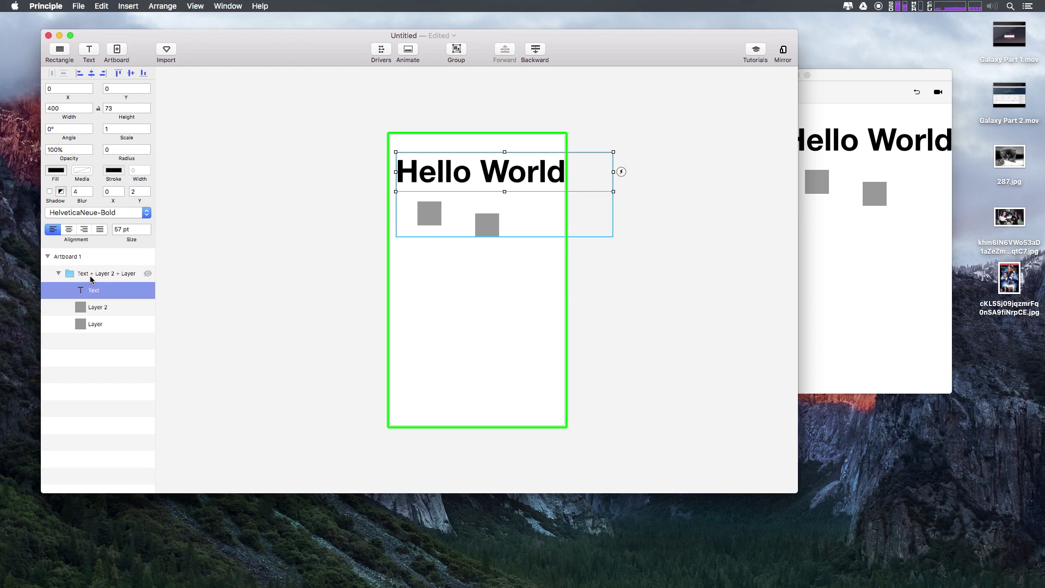
left_click(91, 277)
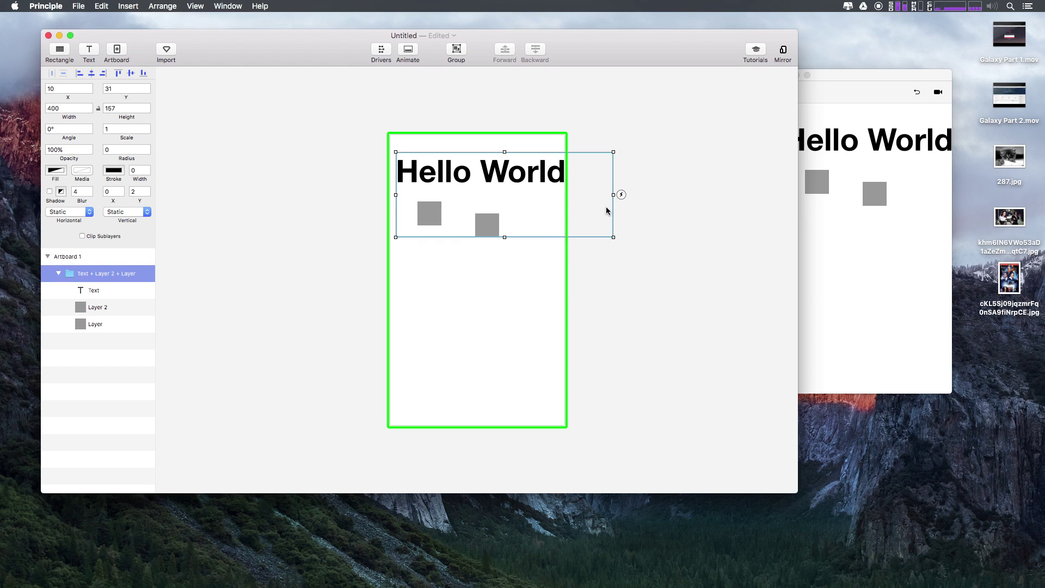
left_click_drag(613, 237, 451, 264)
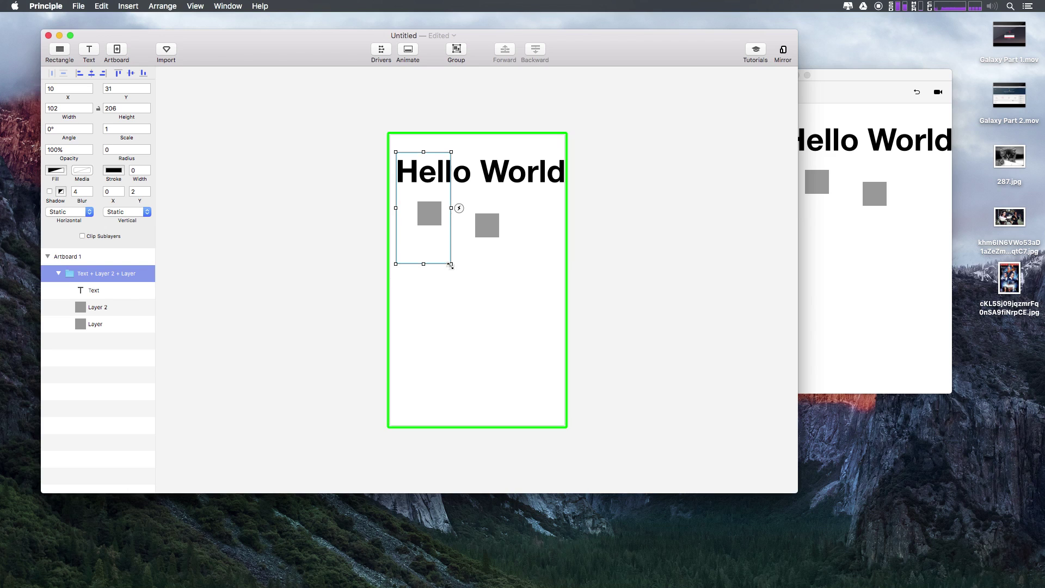
Turn on Clip Sublayers, widen and raise the group frame, then delete the group.
left_click(82, 236)
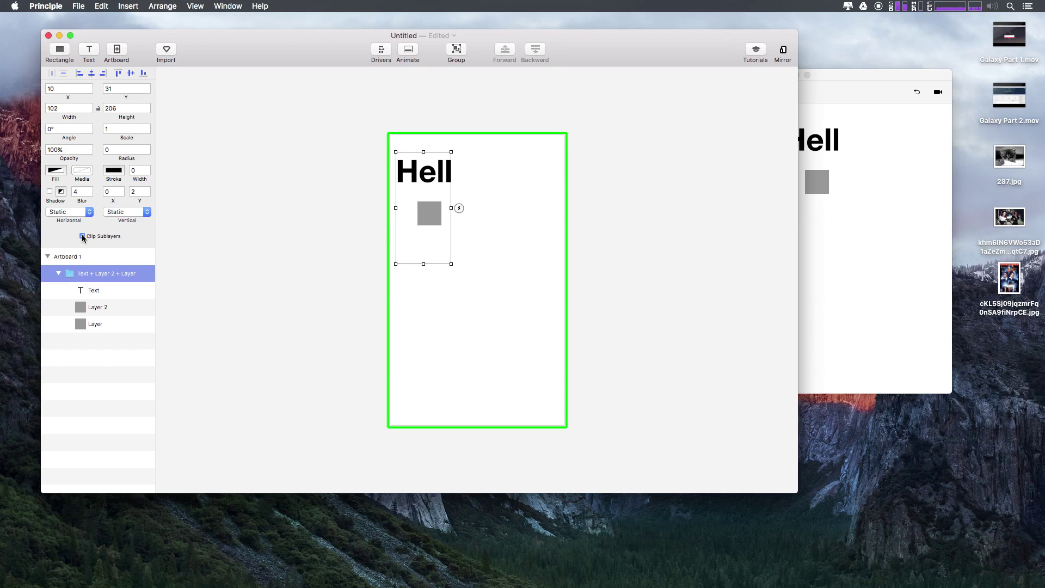
left_click_drag(452, 264, 474, 237)
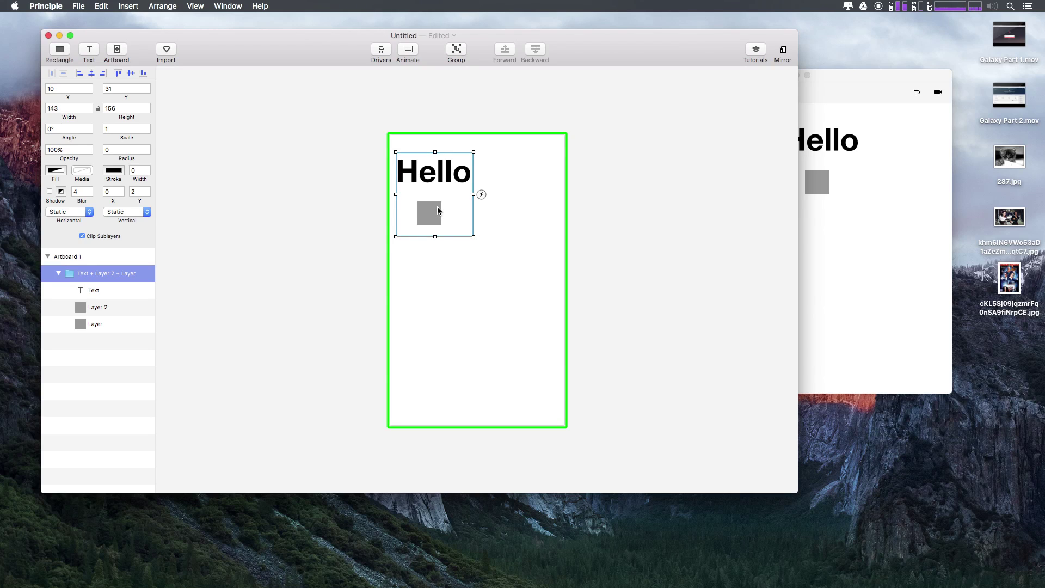
left_click_drag(433, 186, 430, 174)
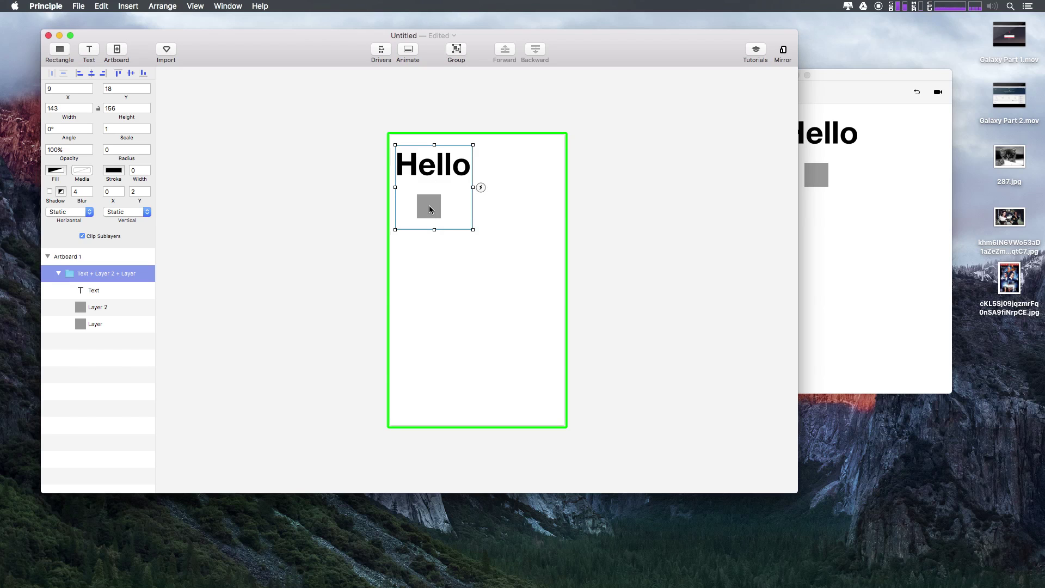
key("Delete")
Drop the movie poster JPG onto Artboard 1, scale it to 360 × 539 and centre it at X −20, Y −3.
left_click_drag(1009, 276, 461, 280)
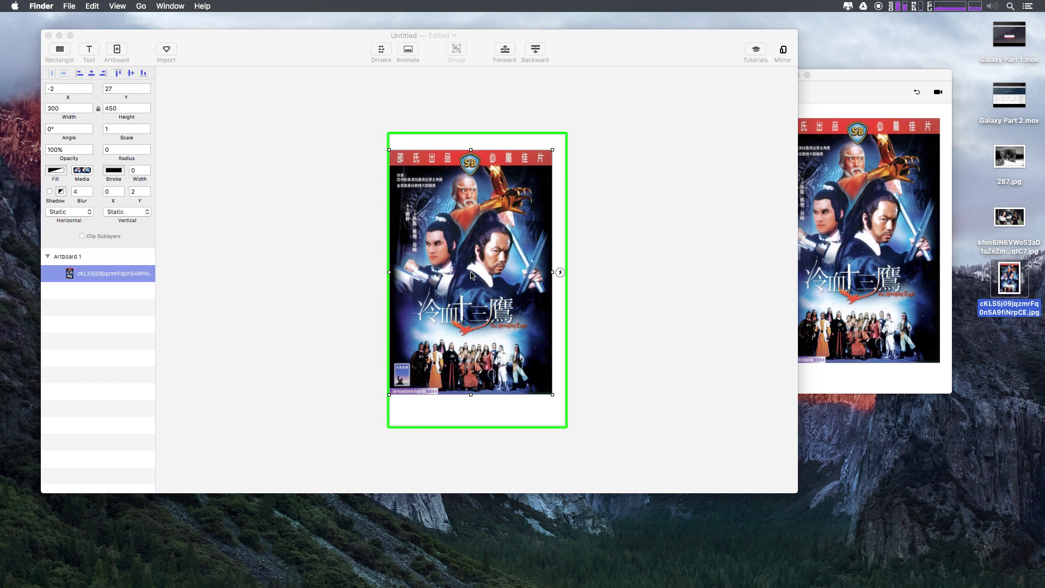
left_click(422, 166)
left_click_drag(422, 166, 427, 173)
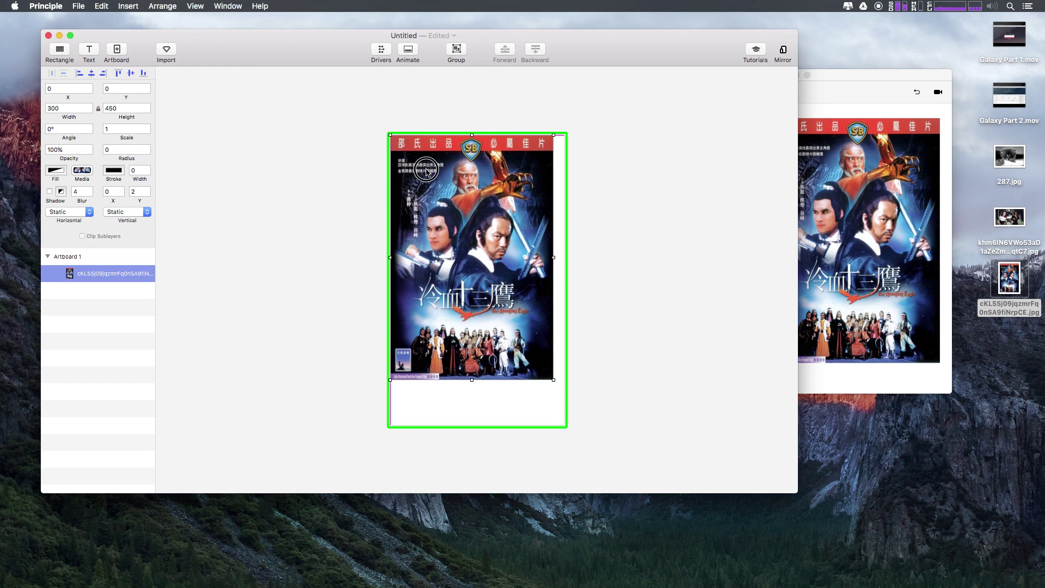
left_click_drag(552, 376, 586, 428)
left_click_drag(504, 286, 493, 284)
left_click_drag(841, 74, 891, 40)
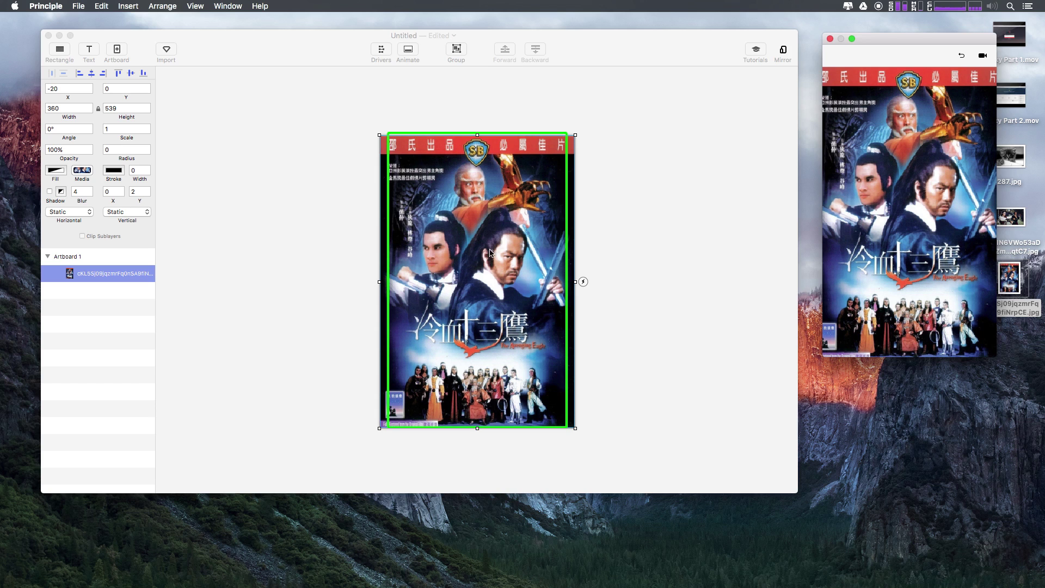
left_click_drag(490, 253, 459, 287)
left_click(314, 256)
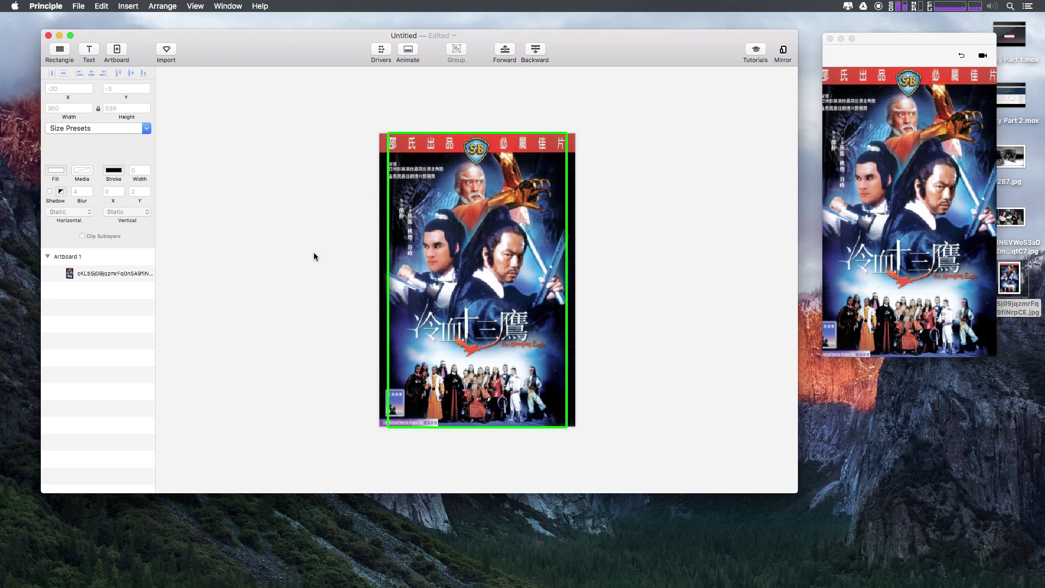
left_click(469, 246)
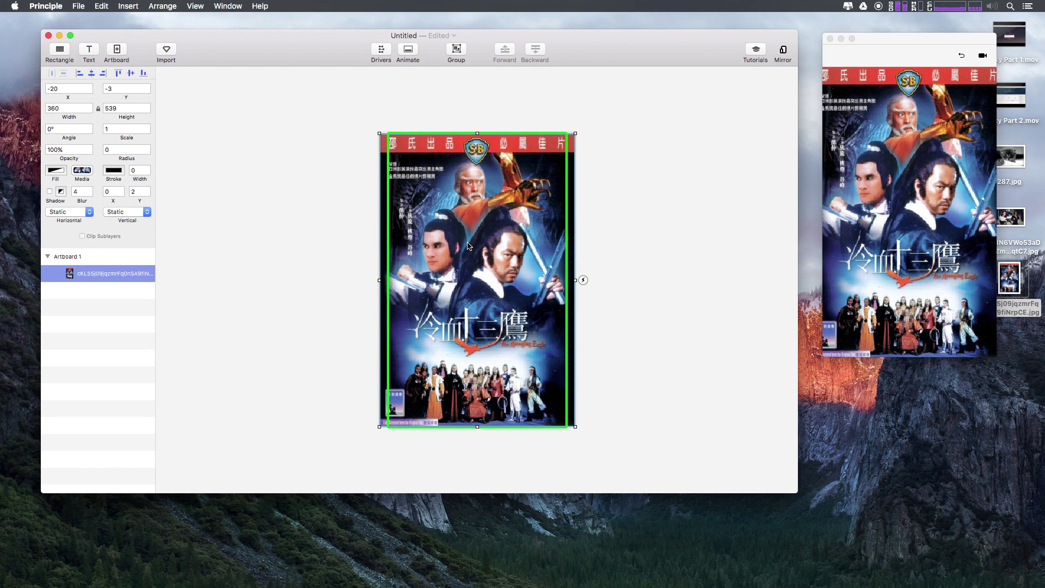
Group the poster with Clip Sublayers on and crop it to a 360 × 150 strip at Y 126.
key("super+g")
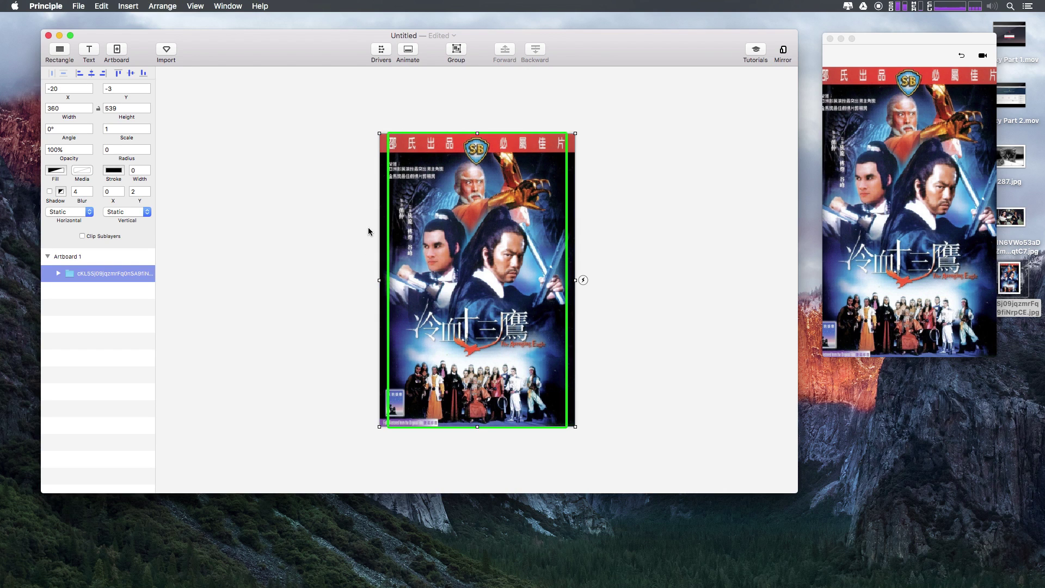
left_click(83, 236)
left_click_drag(478, 133, 467, 204)
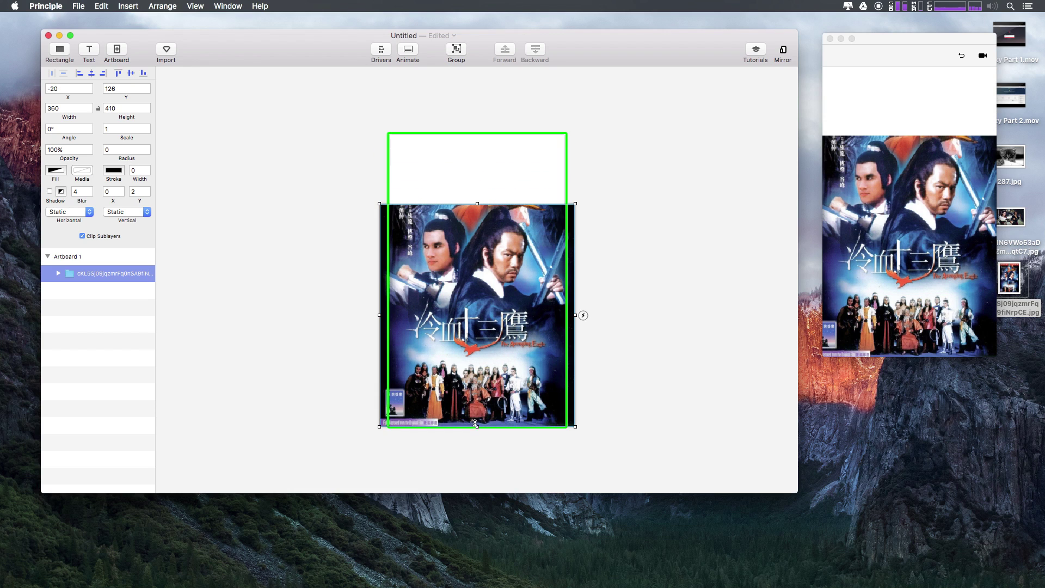
left_click_drag(476, 423, 467, 285)
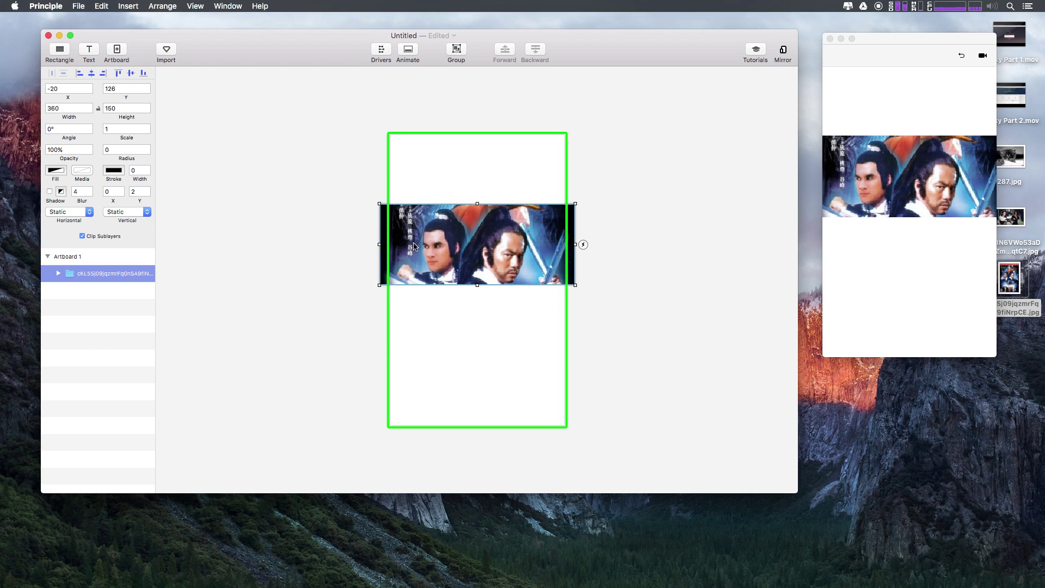
Duplicate Artboard 1 as Artboard 2 and link the strip's Tap trigger to Artboard 2.
left_click(473, 366)
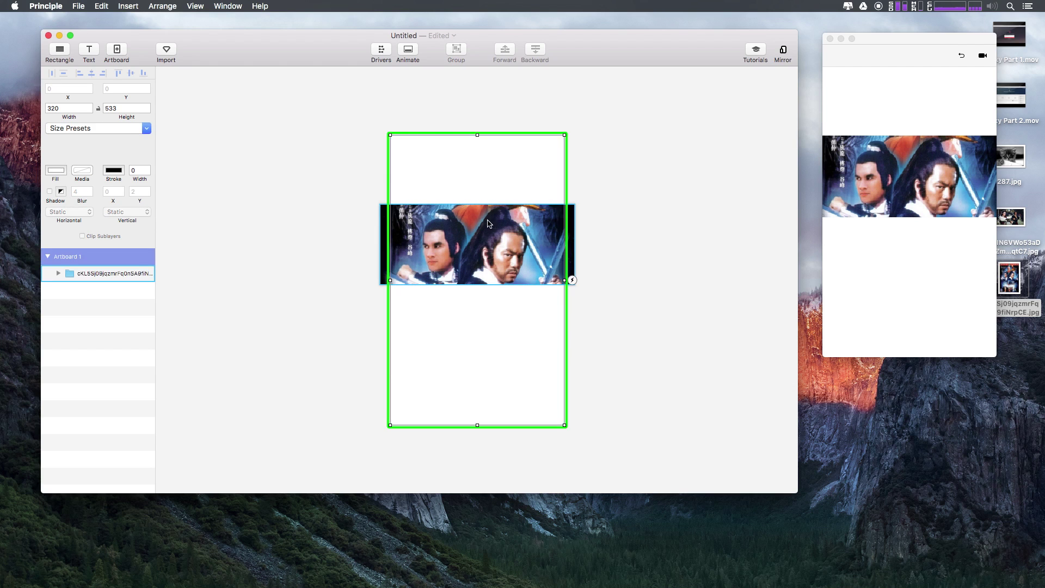
left_click(568, 238)
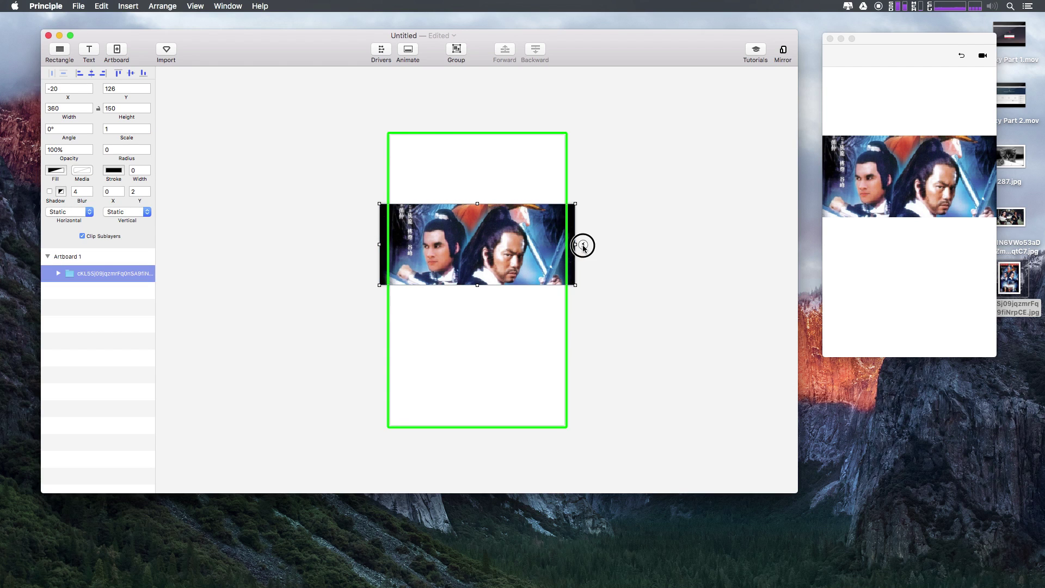
left_click(74, 254)
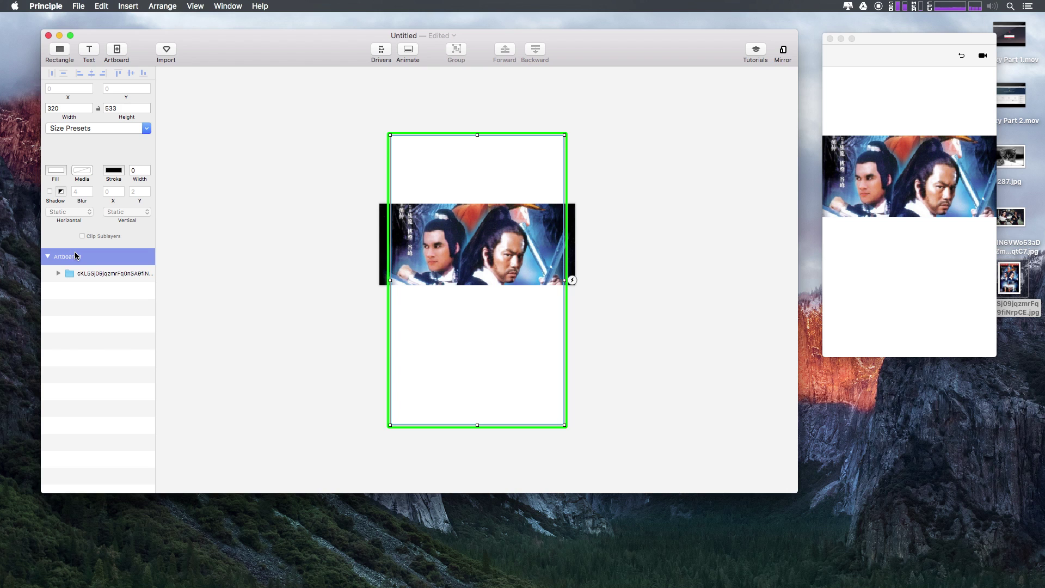
key("super+d")
left_click(285, 243)
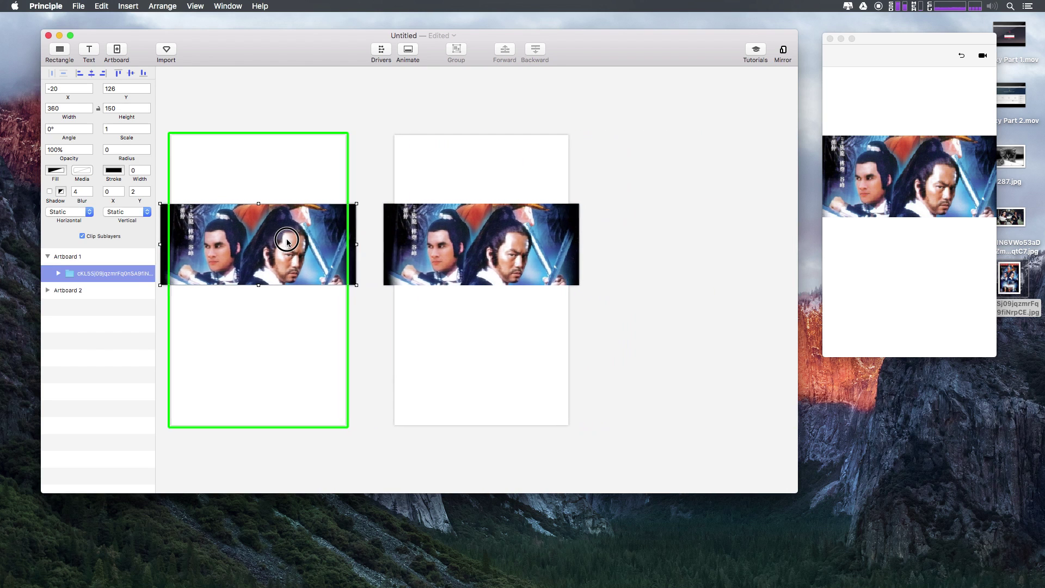
left_click(362, 245)
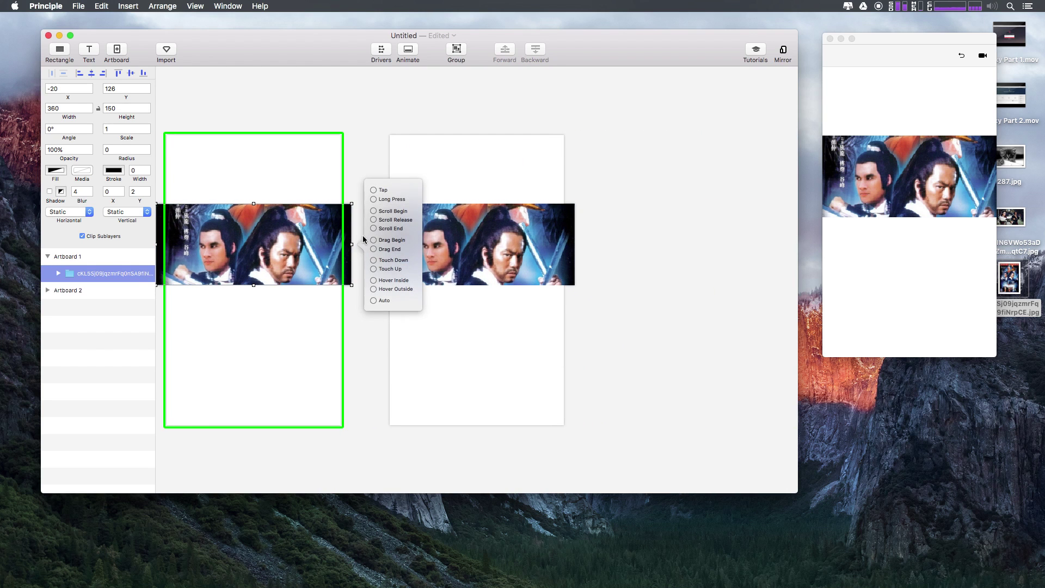
left_click_drag(371, 192, 475, 237)
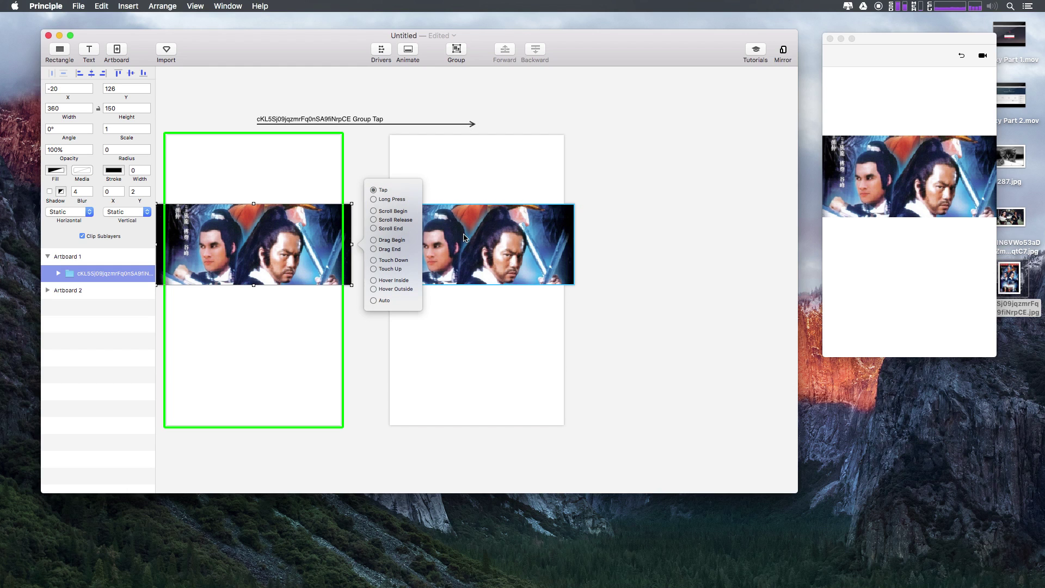
Stretch Artboard 2's image up and down to show the full-height poster.
left_click(465, 238)
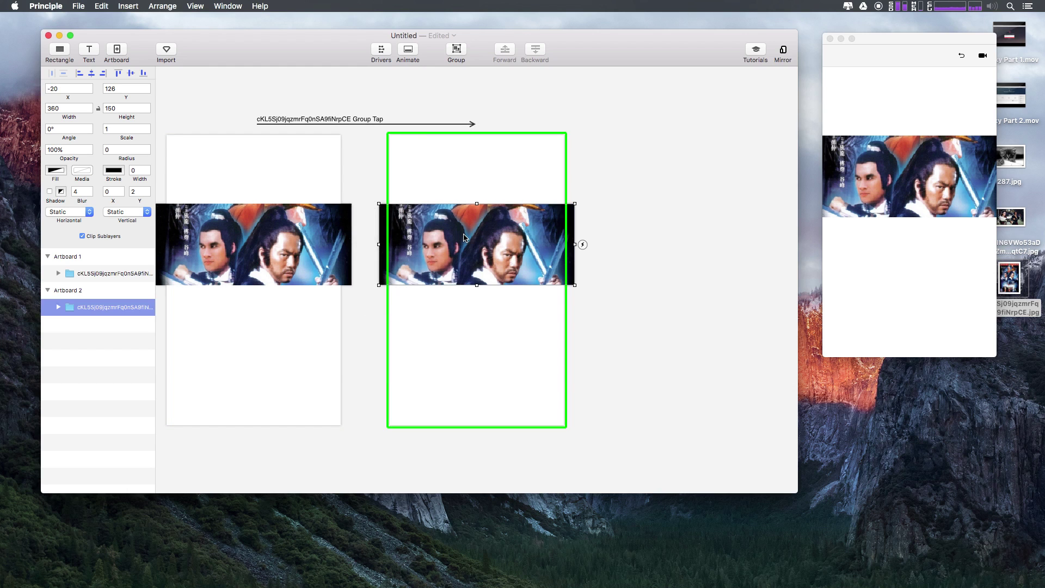
left_click(73, 309)
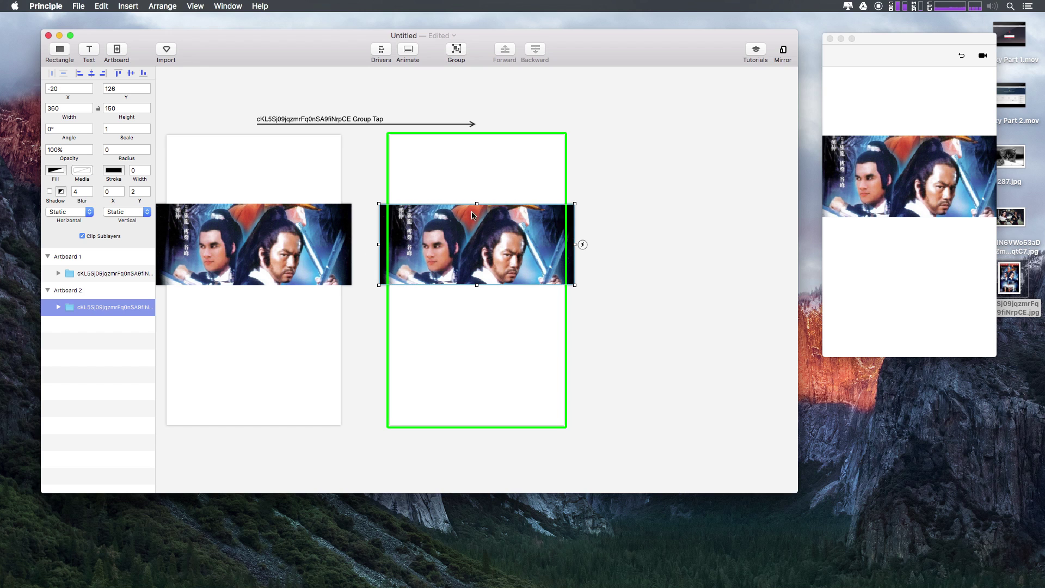
left_click_drag(476, 204, 476, 134)
left_click_drag(477, 286, 475, 428)
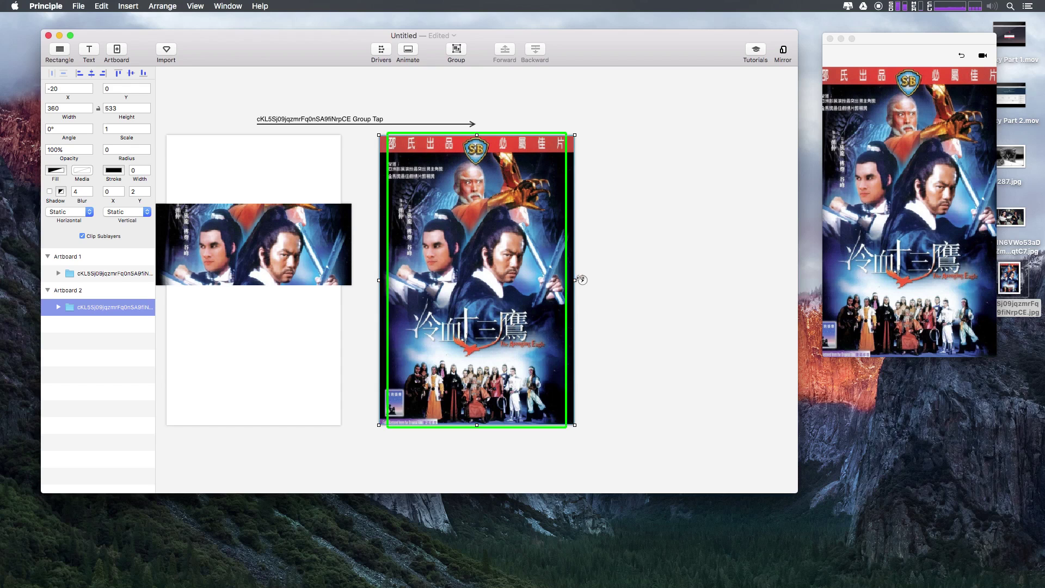
Give the full poster a Tap trigger linking back to Artboard 1.
left_click(581, 279)
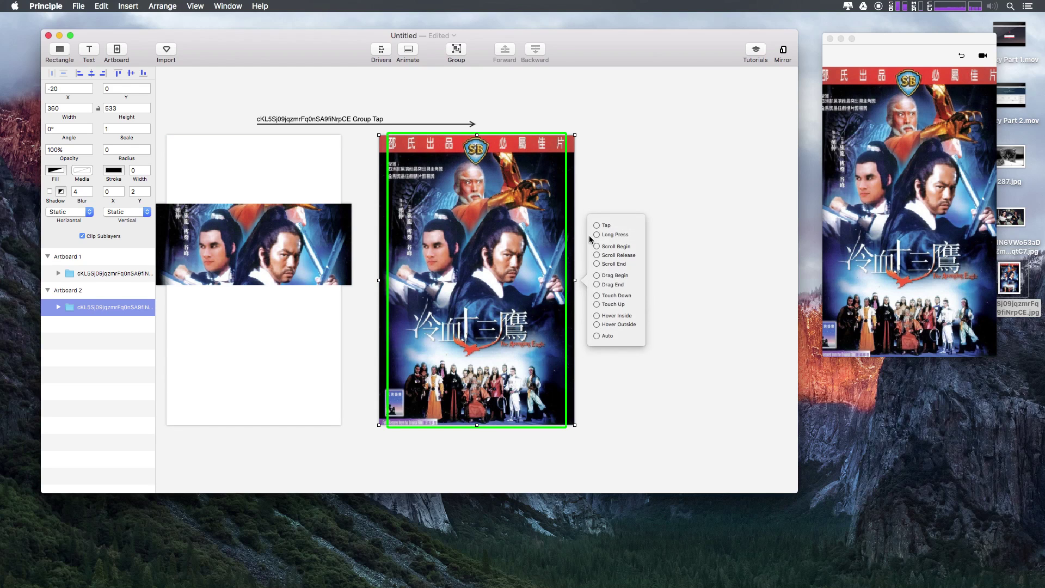
left_click(597, 225)
left_click(171, 168)
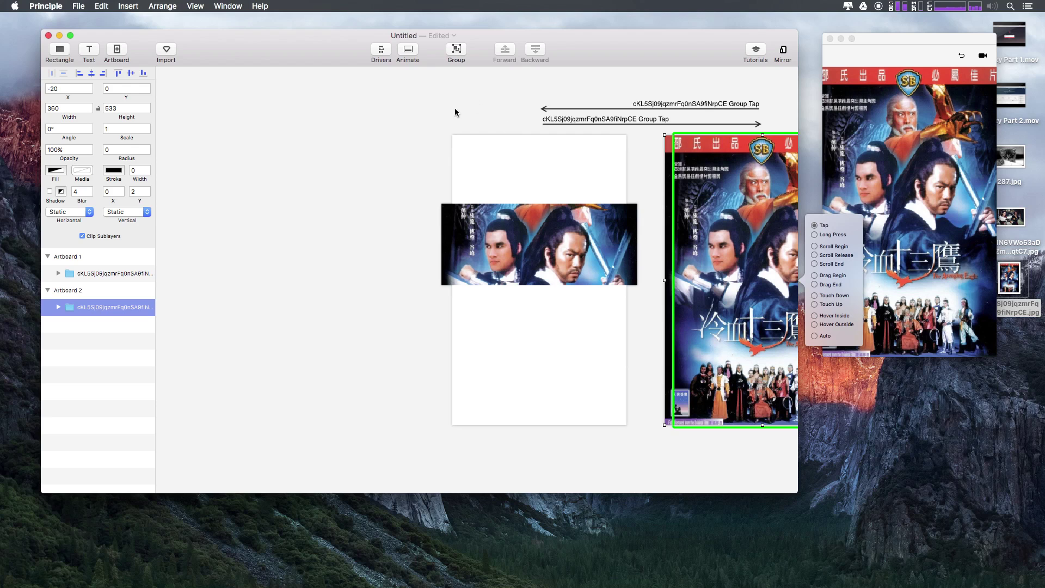
left_click(474, 109)
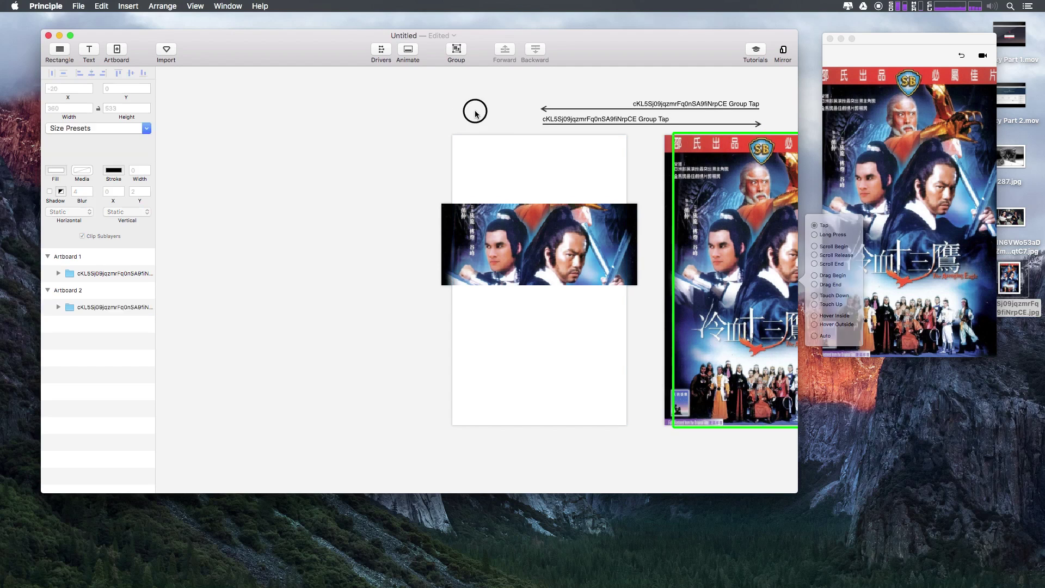
Bring the Preview window forward and restart it from Artboard 1.
scroll(475, 114, "right", 4)
scroll(475, 114, "right", 3)
left_click(334, 271)
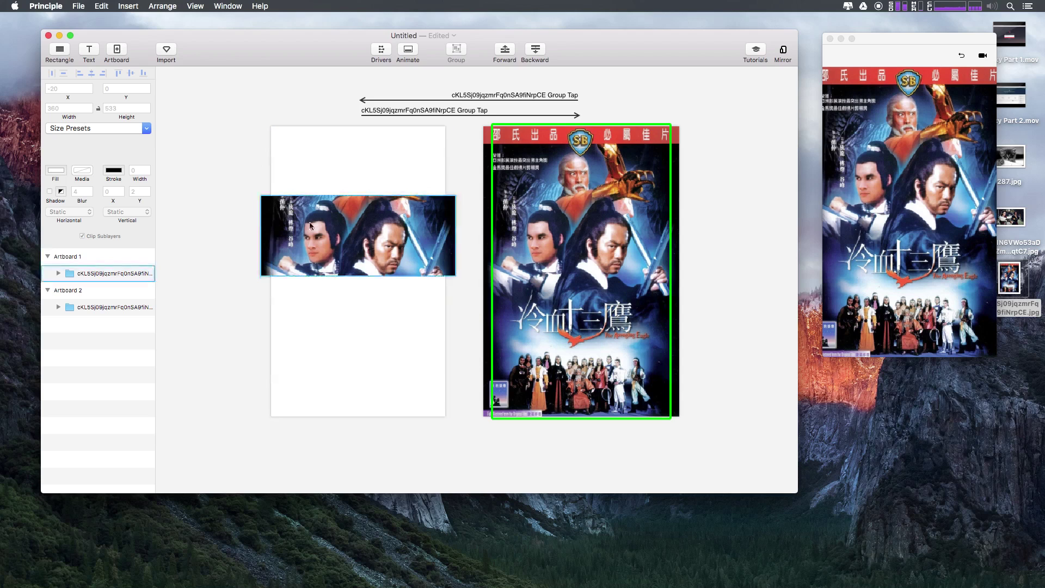
key("Escape")
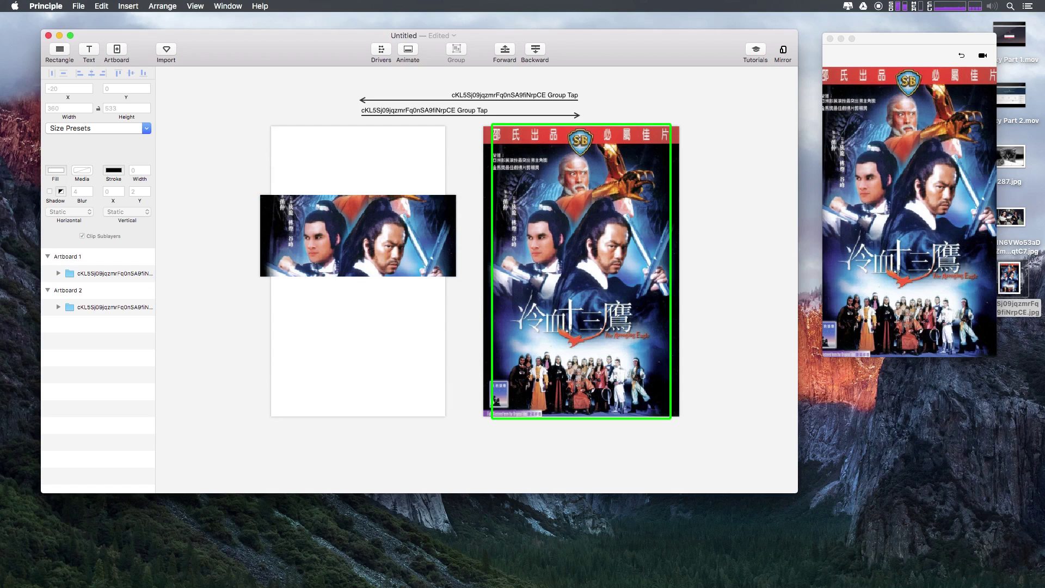
left_click(845, 57)
left_click(961, 55)
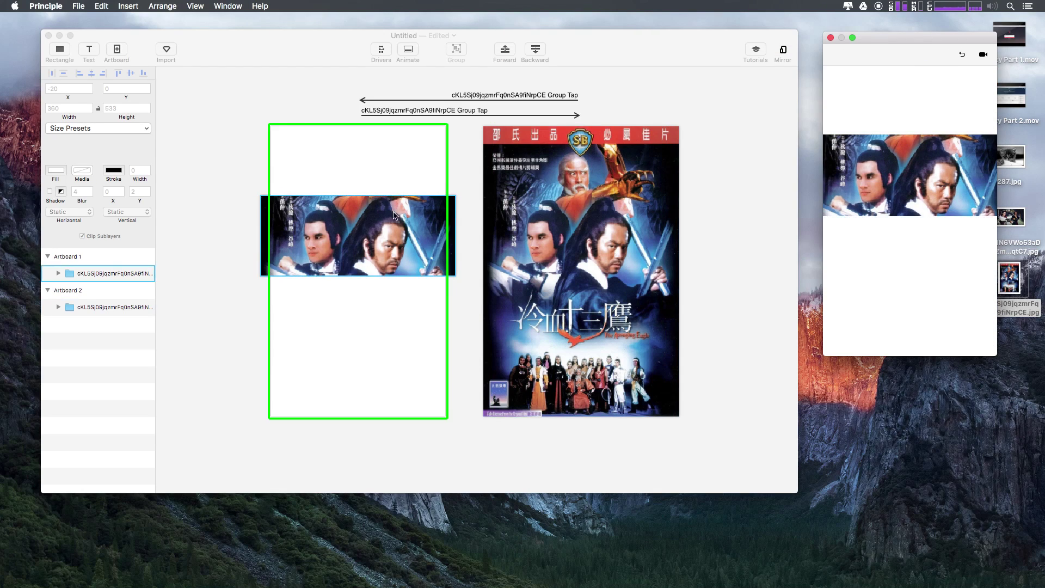
Tap the strip and poster twice in the preview to toggle between them.
left_click(892, 186)
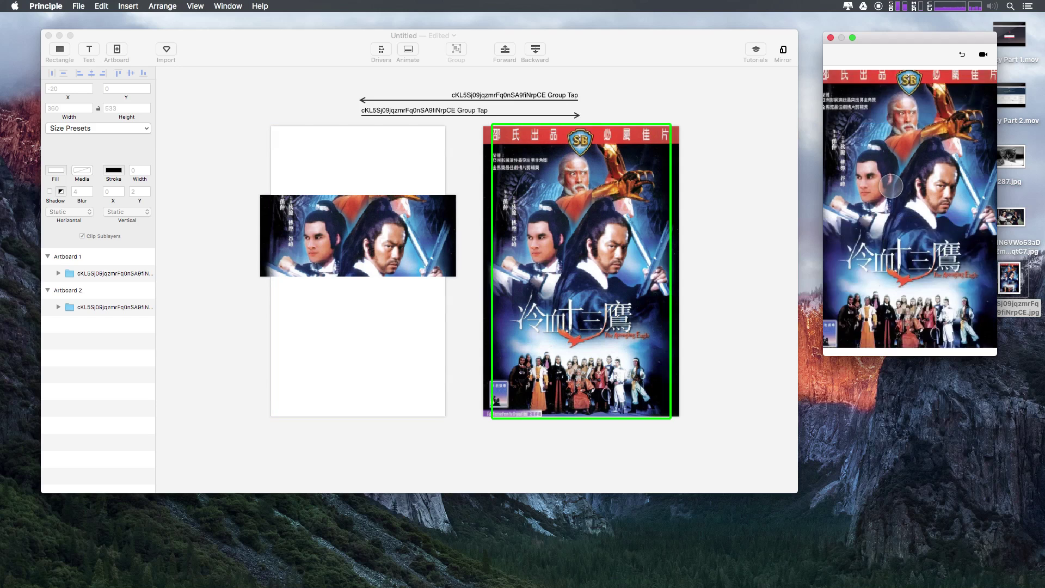
left_click(892, 180)
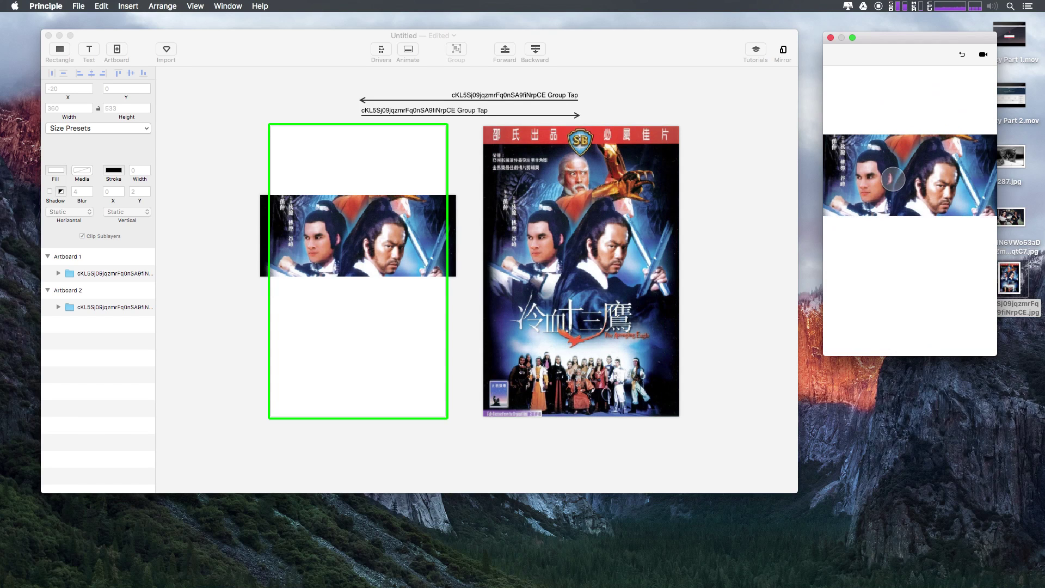
left_click(893, 179)
left_click(893, 179)
Move the Artboard 1 strip down to Y 303 and retest the expansion across several preview restarts.
left_click(416, 218)
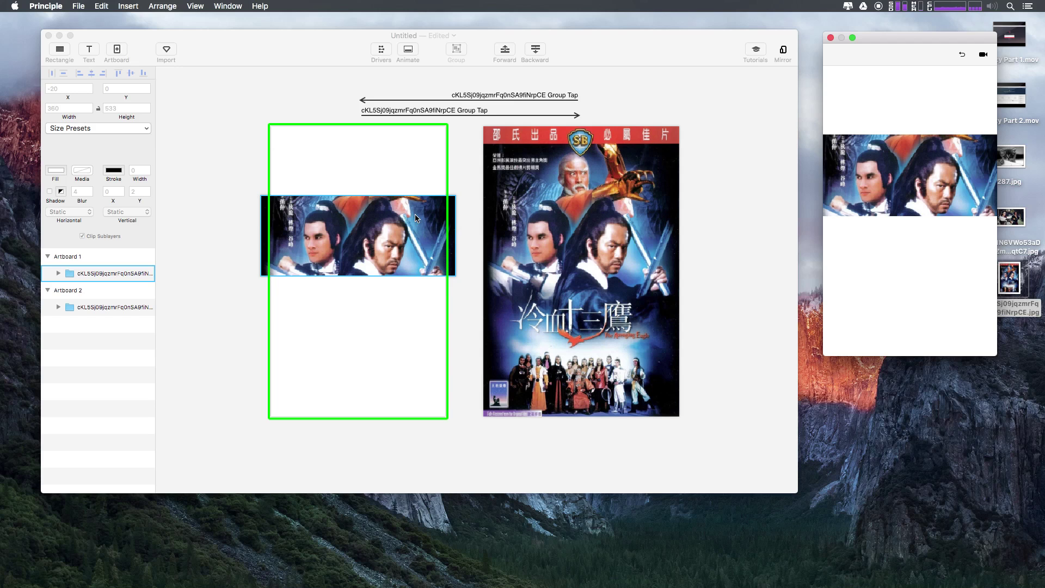
left_click_drag(417, 217, 418, 316)
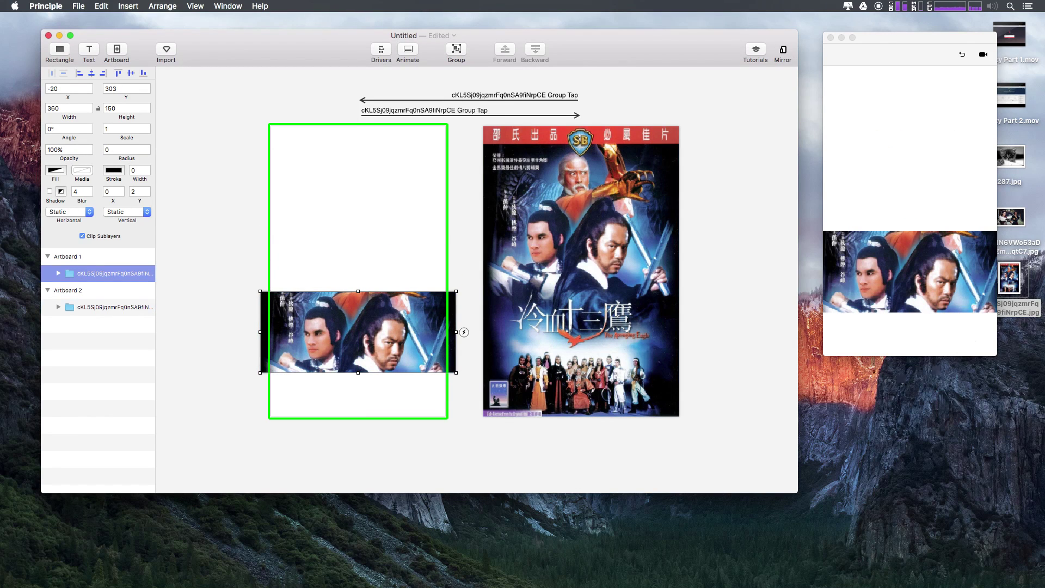
left_click(871, 280)
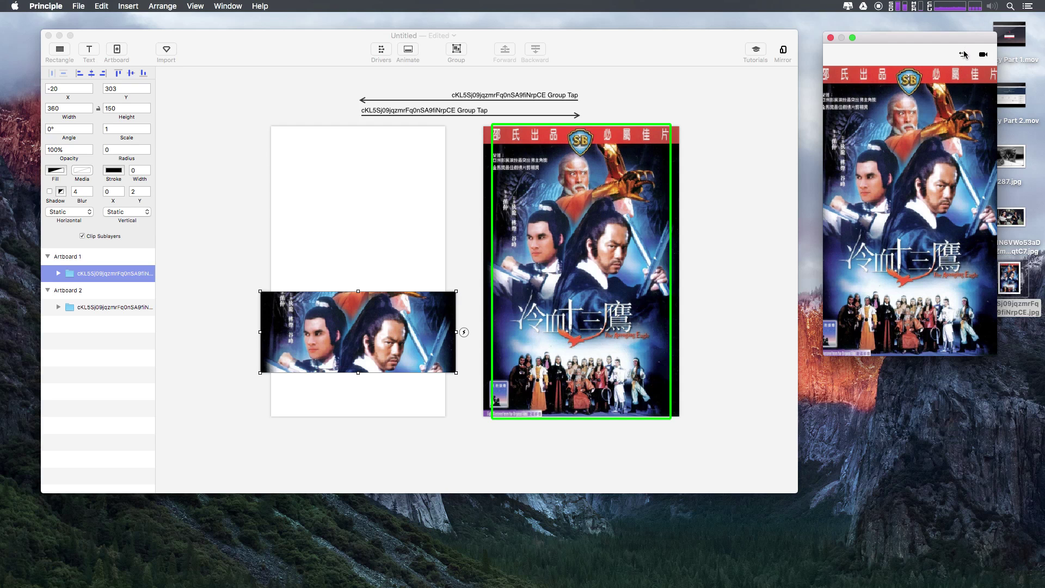
left_click(962, 54)
left_click(897, 293)
left_click(961, 55)
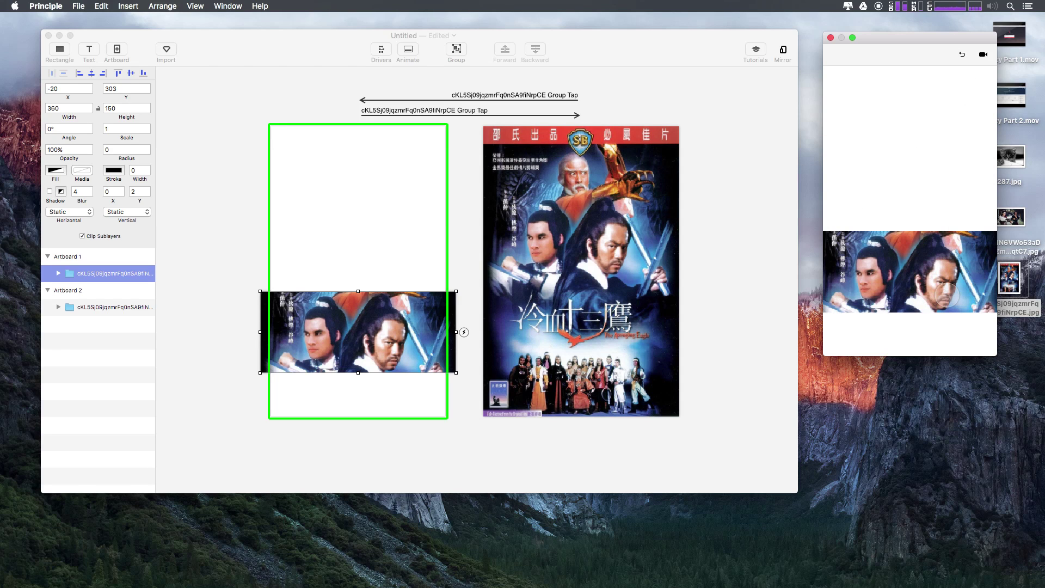
left_click(918, 271)
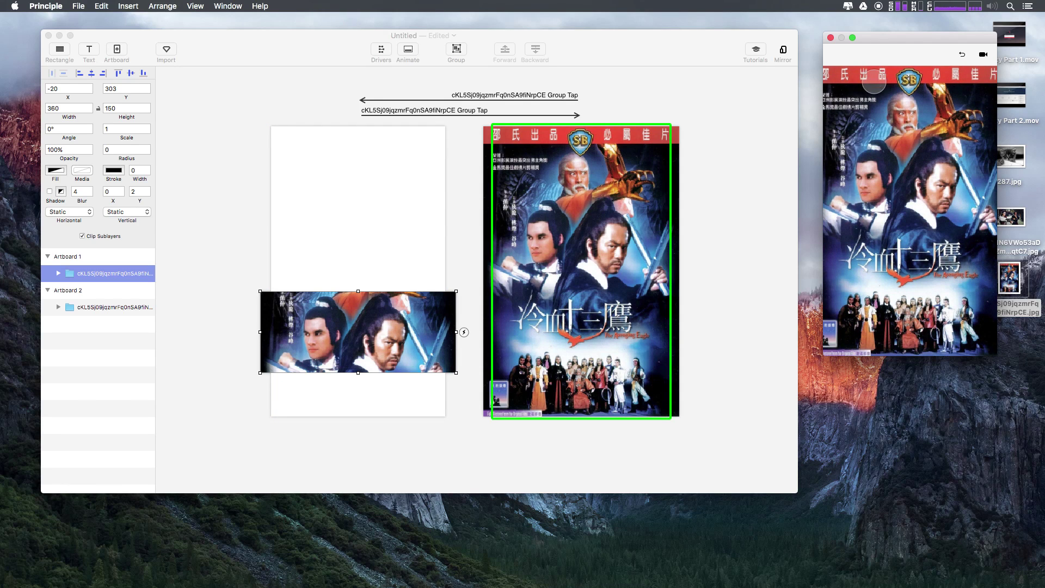
left_click(961, 55)
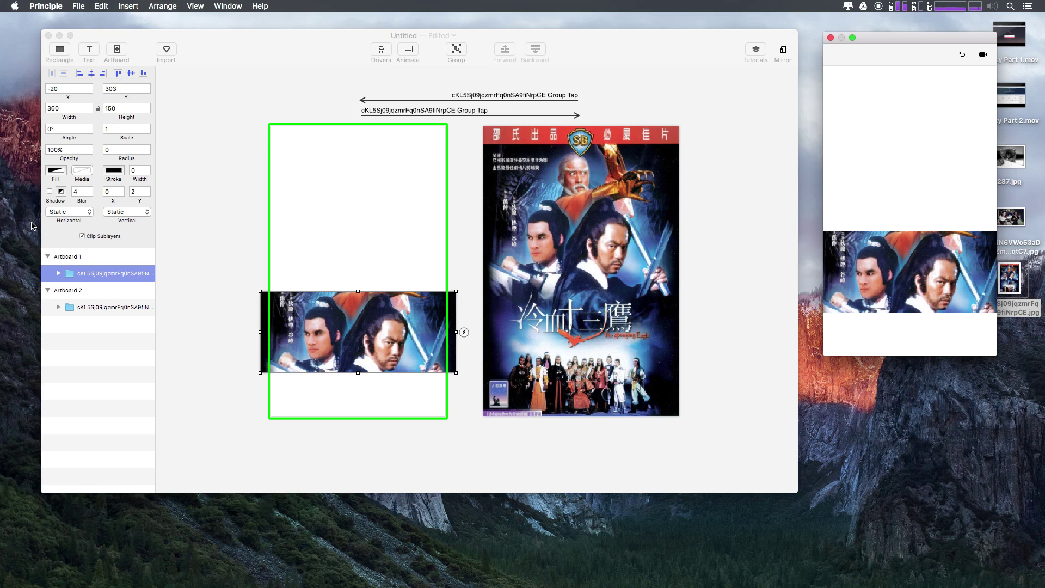
left_click(898, 298)
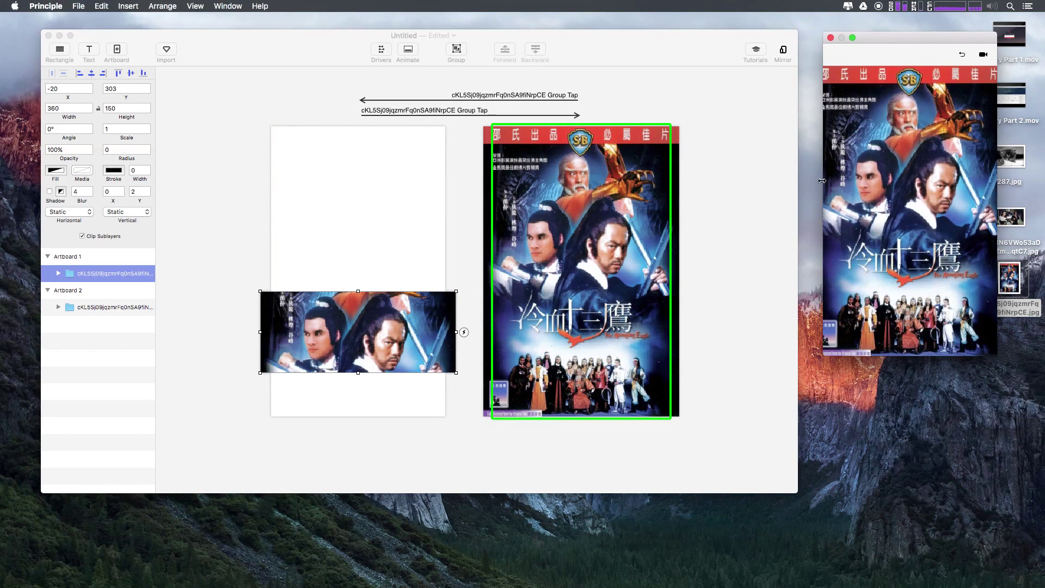
left_click(962, 54)
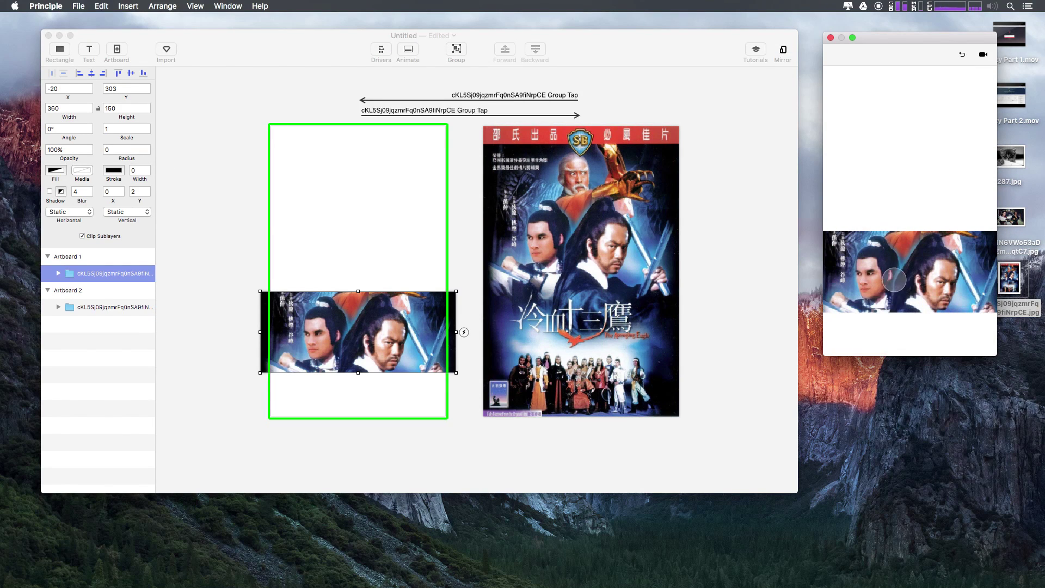
Toggle between strip and full poster in the preview, then select Artboard 2's poster layer.
left_click(895, 218)
left_click(894, 218)
left_click(879, 261)
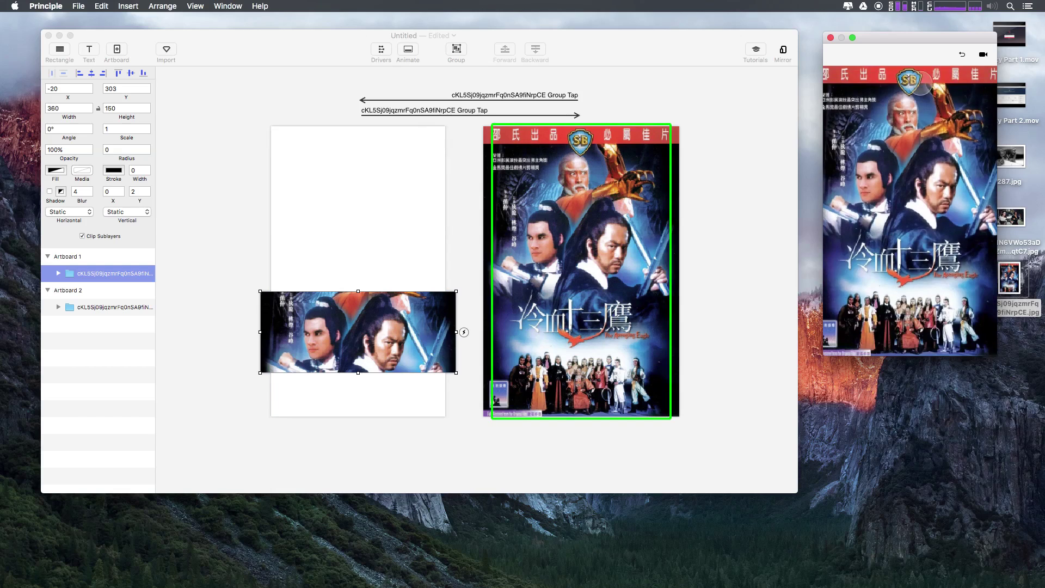
left_click(924, 148)
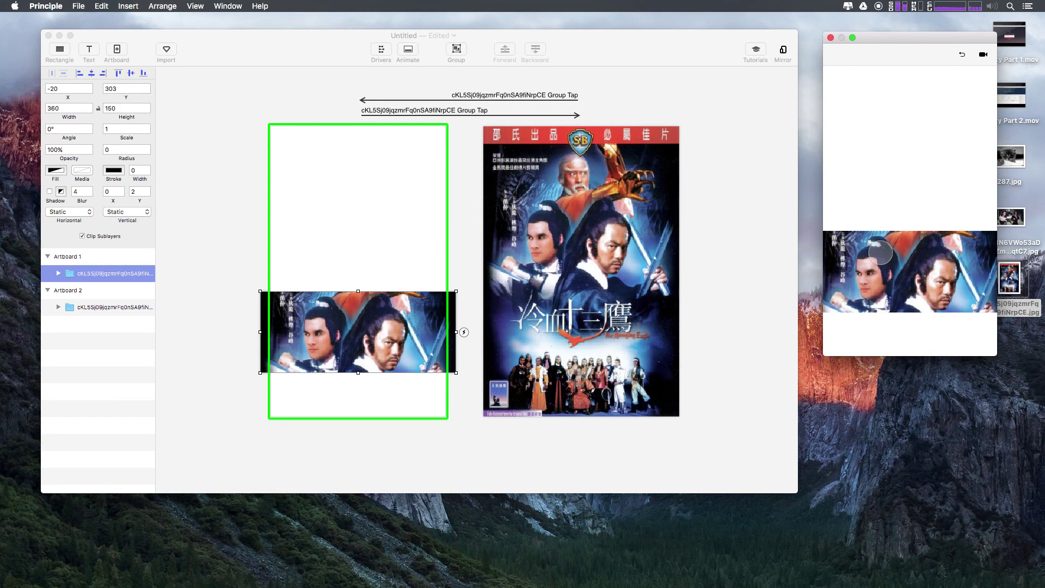
left_click(881, 249)
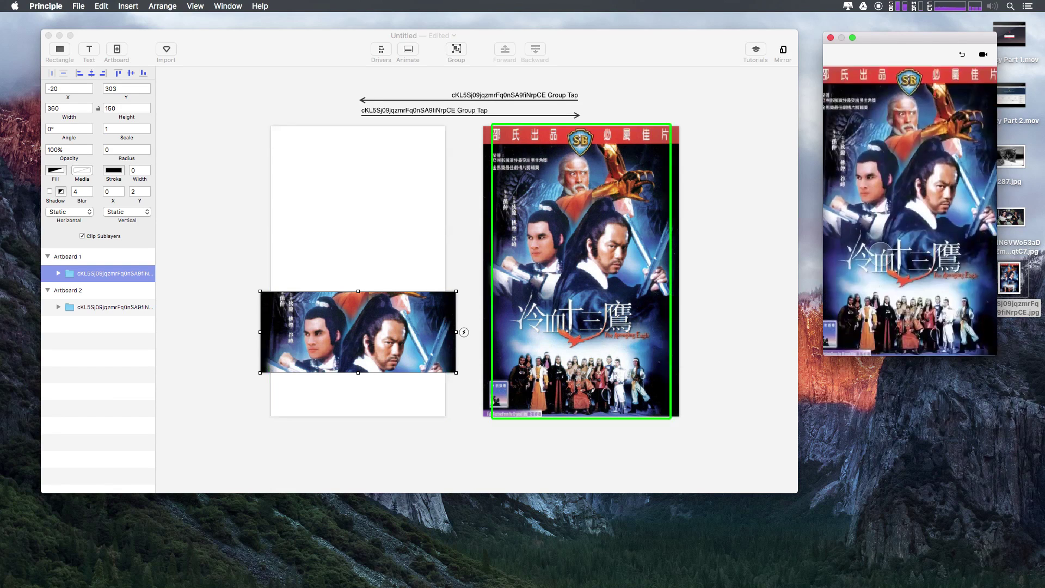
left_click(528, 131)
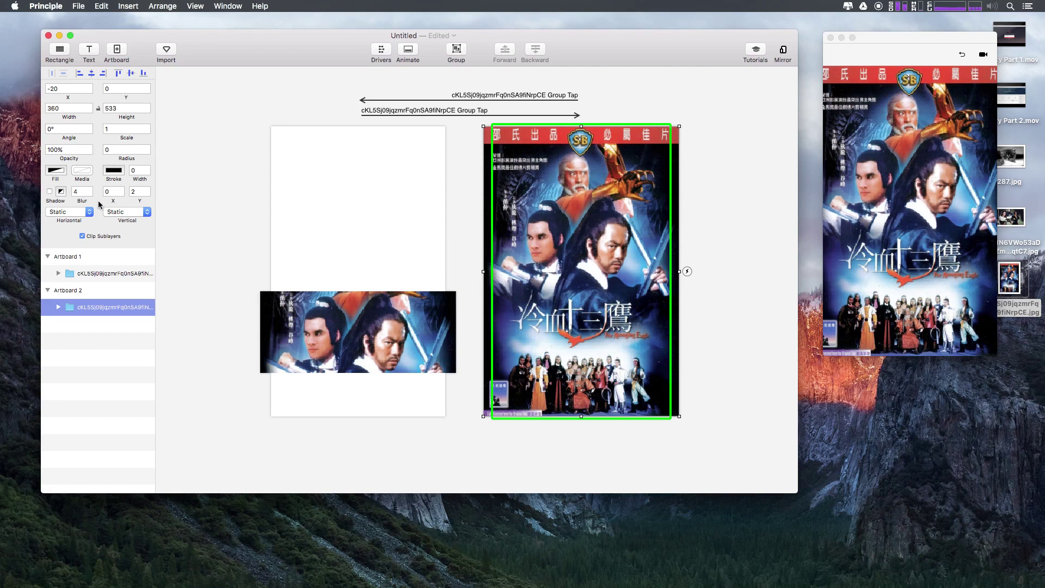
left_click(137, 171)
left_click(110, 274)
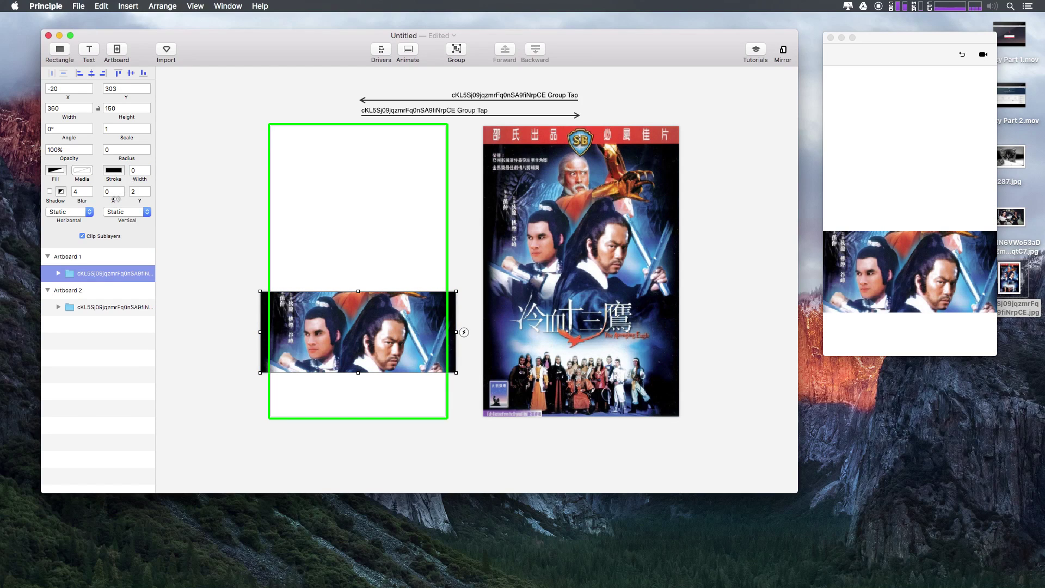
left_click(131, 171)
left_click(131, 154)
left_click(121, 148)
type("100")
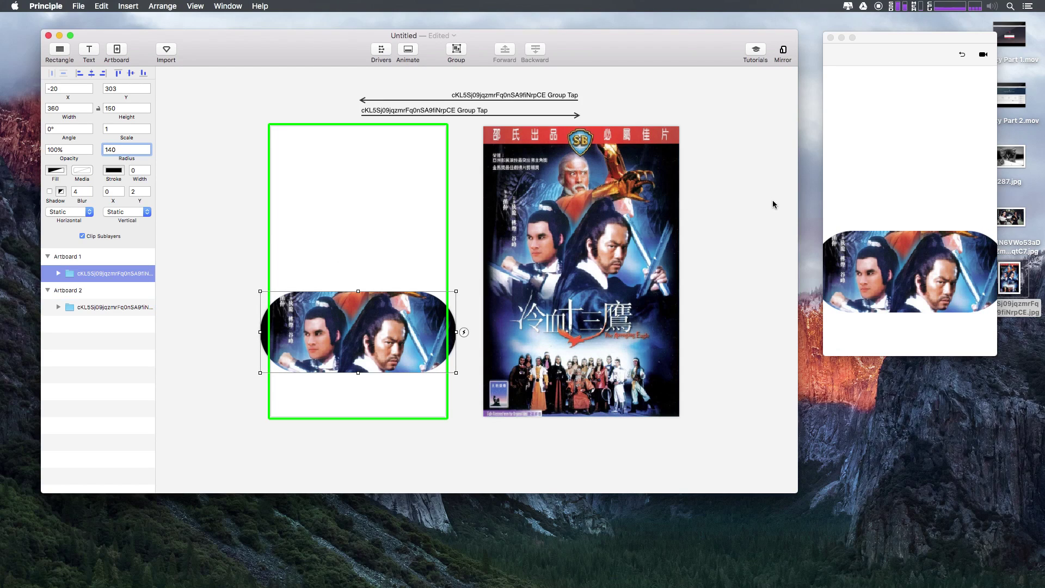
left_click(962, 133)
left_click(899, 281)
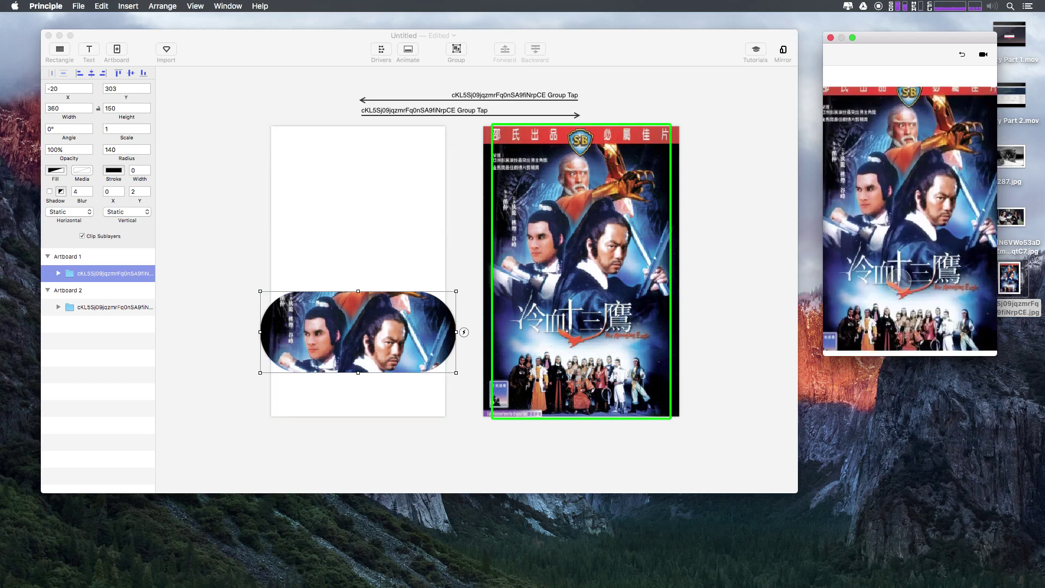
left_click(915, 231)
left_click(894, 272)
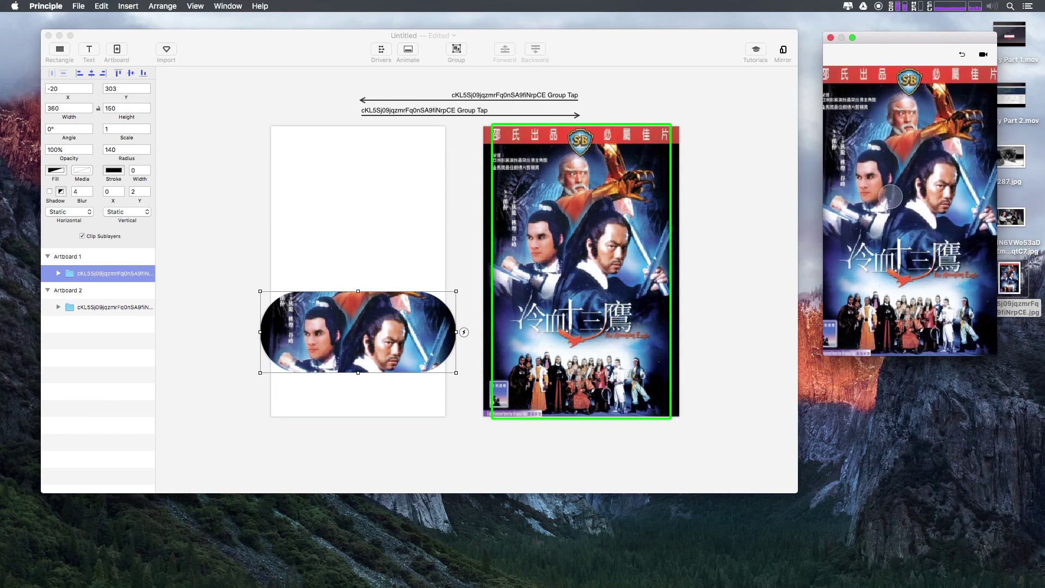
left_click(873, 192)
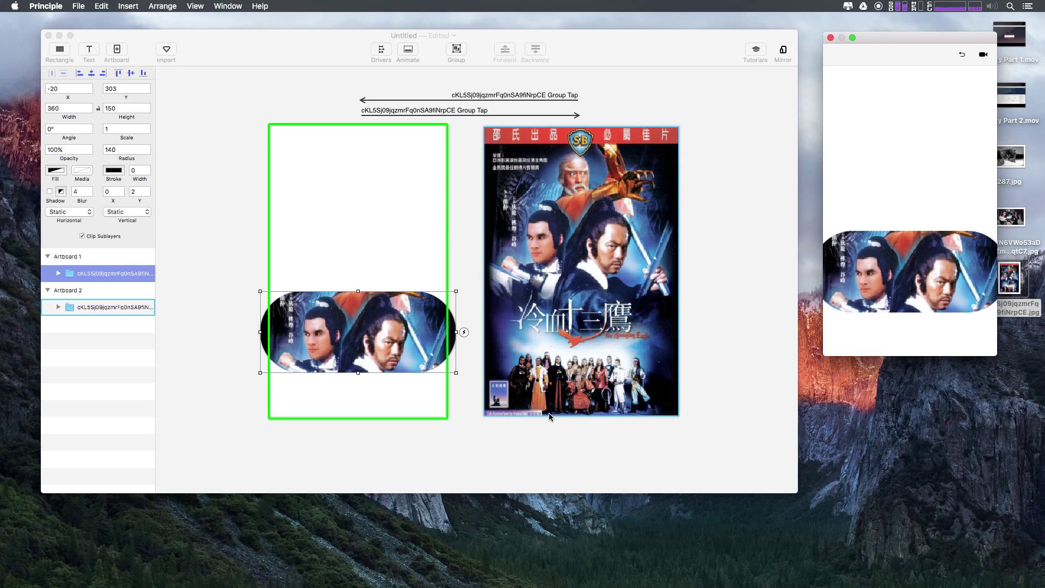
Crop the face image to a 150-wide circle, then shrink it to 116 × 116 at X 14, Y 323.
left_click_drag(456, 332, 351, 332)
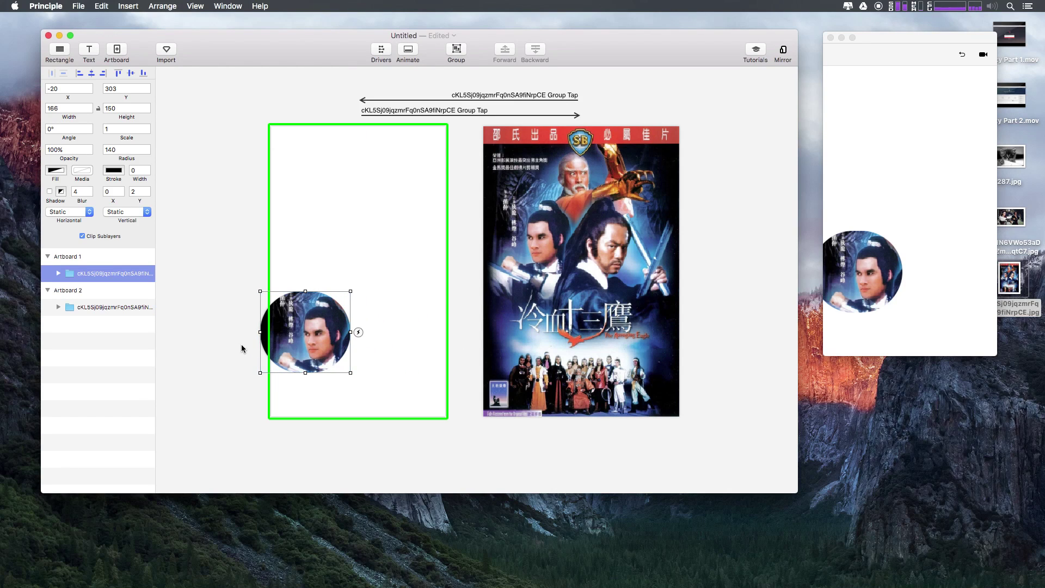
left_click_drag(261, 332, 271, 329)
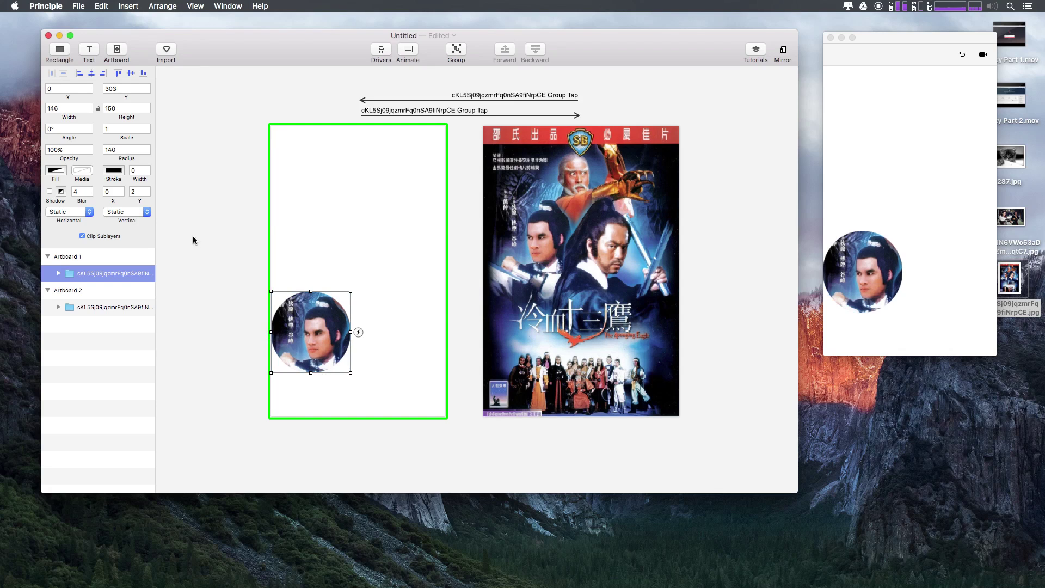
double_click(60, 107)
key("Return")
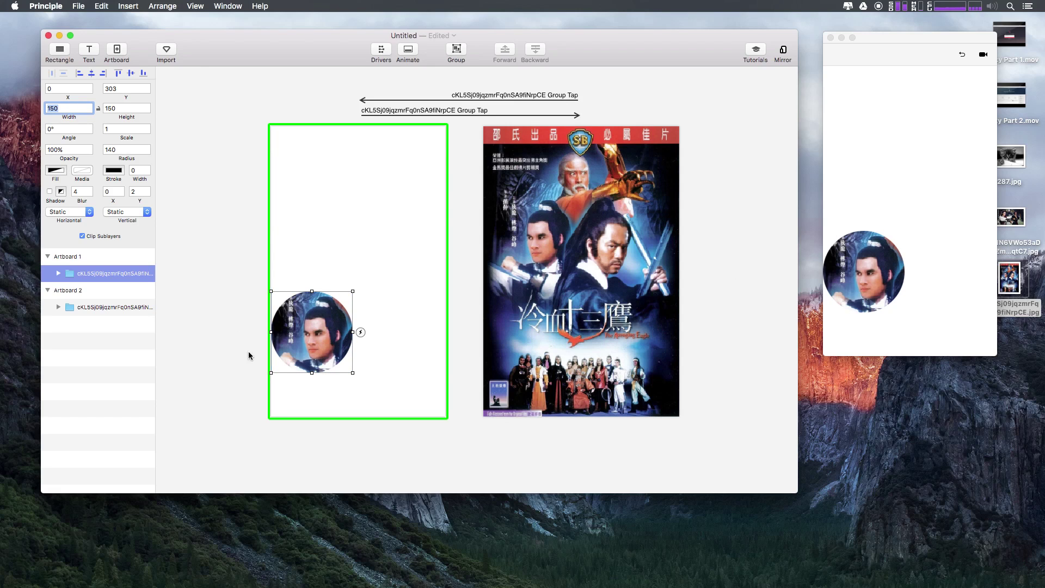
left_click(352, 293)
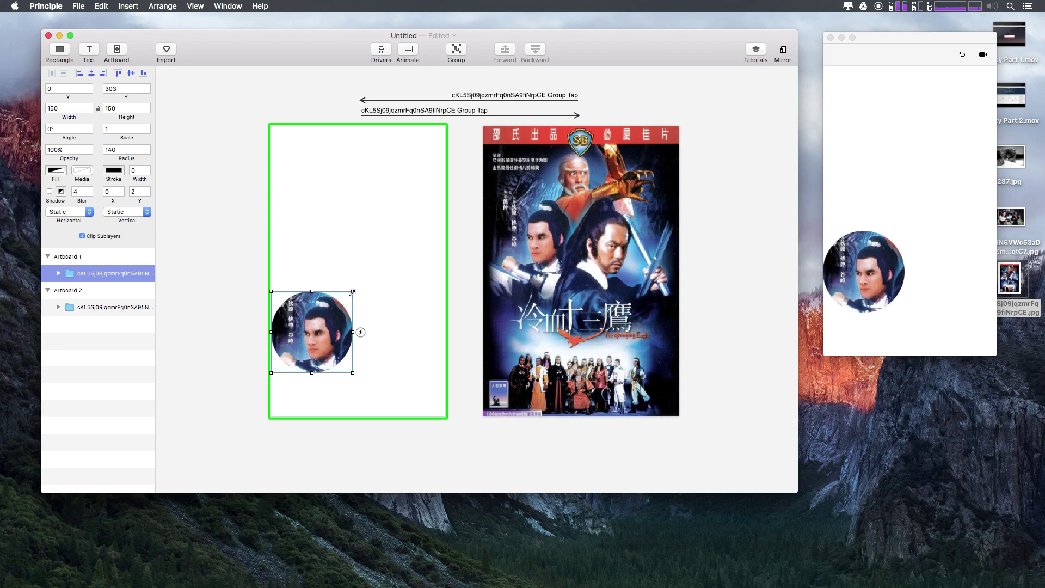
left_click_drag(352, 292, 335, 309)
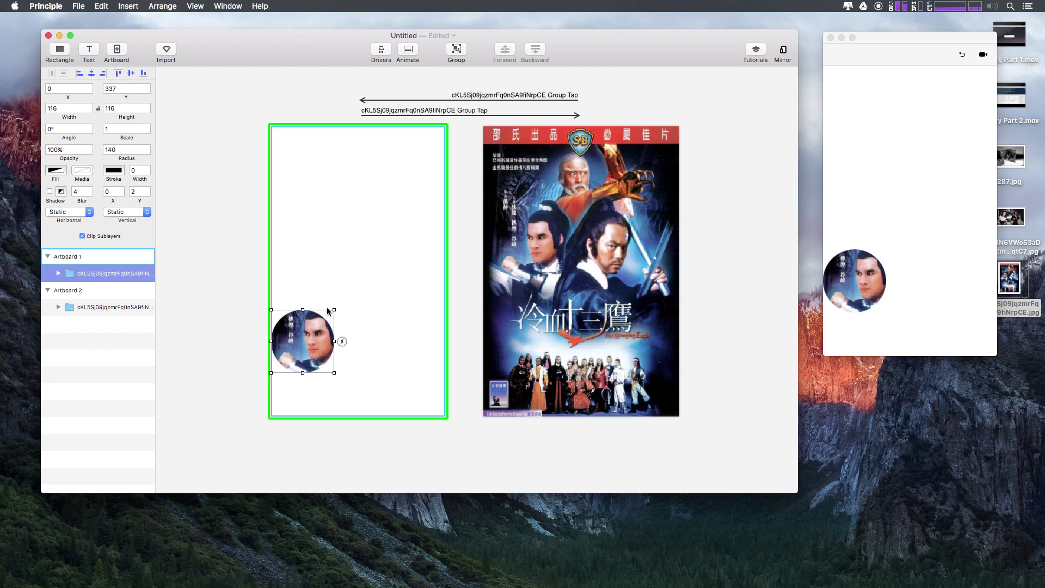
left_click(316, 345)
left_click_drag(316, 346, 323, 337)
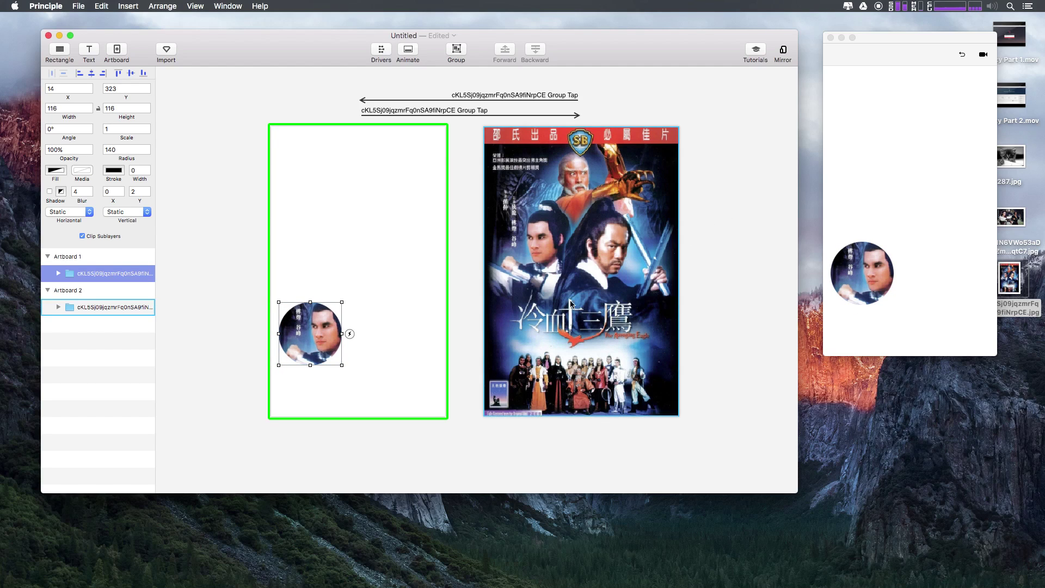
Set the face circle's scale to 0.5.
left_click(112, 126)
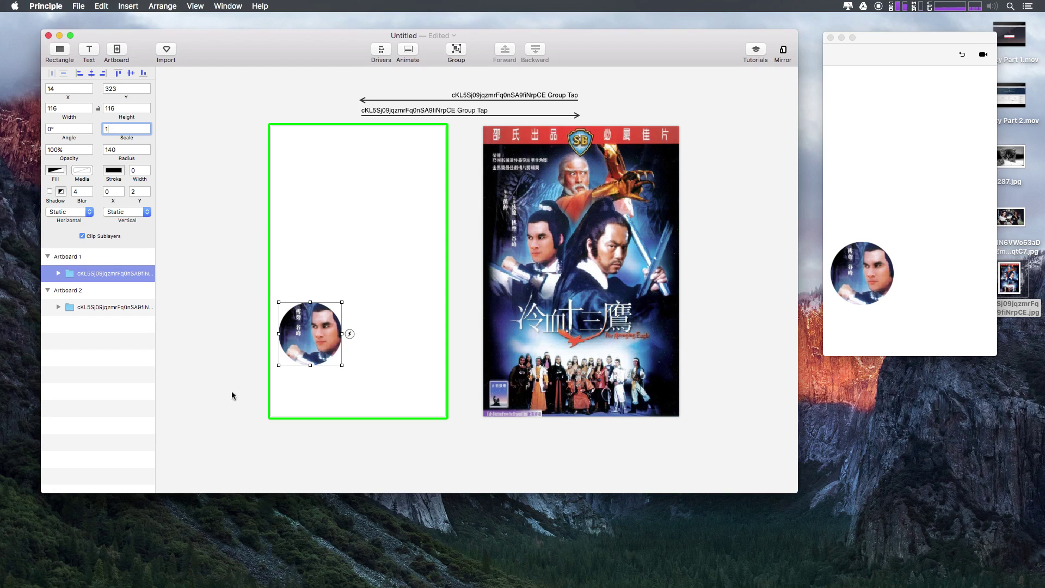
left_click_drag(341, 302, 364, 303)
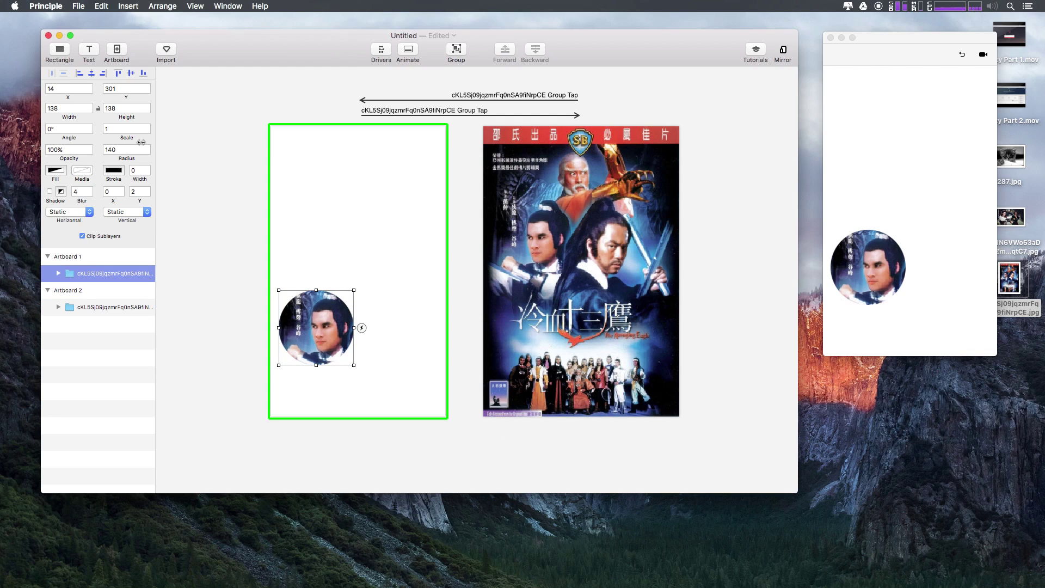
left_click_drag(117, 134, 112, 134)
left_click(112, 134)
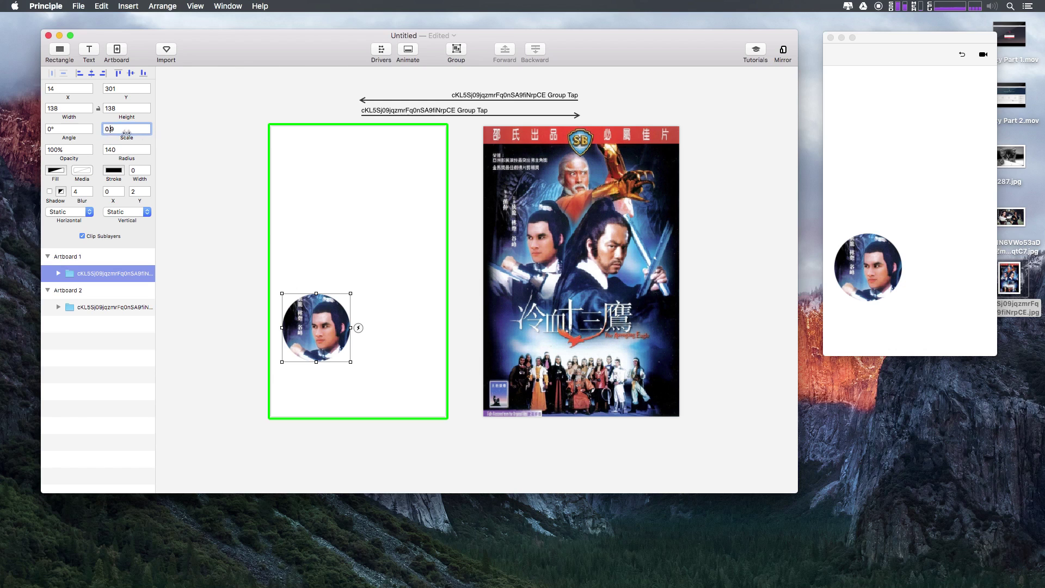
left_click(111, 129)
key("Return")
Nudge the small circle left and tap it in the preview to open the full poster.
left_click(232, 278)
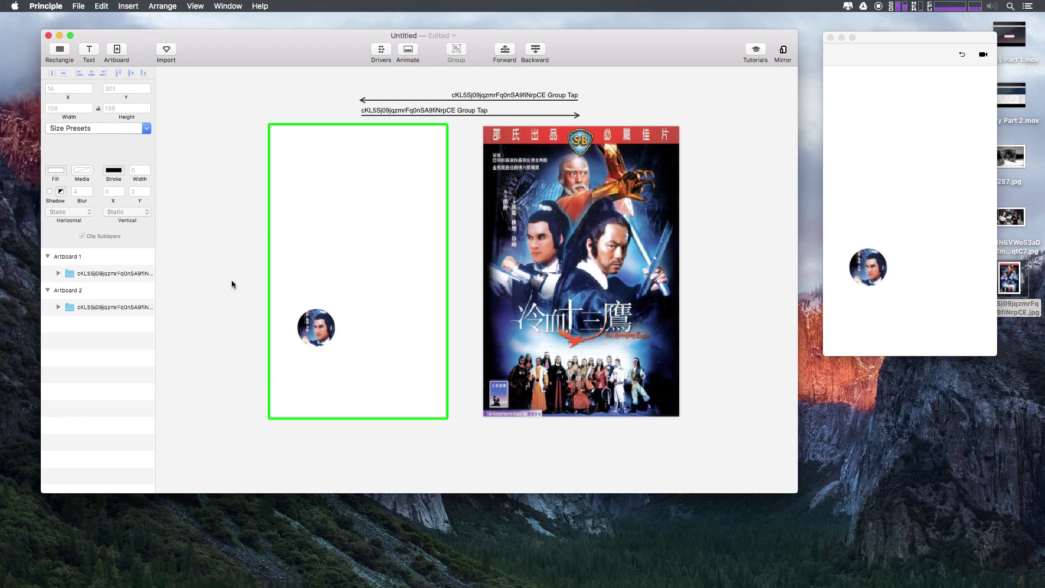
left_click_drag(308, 334, 297, 335)
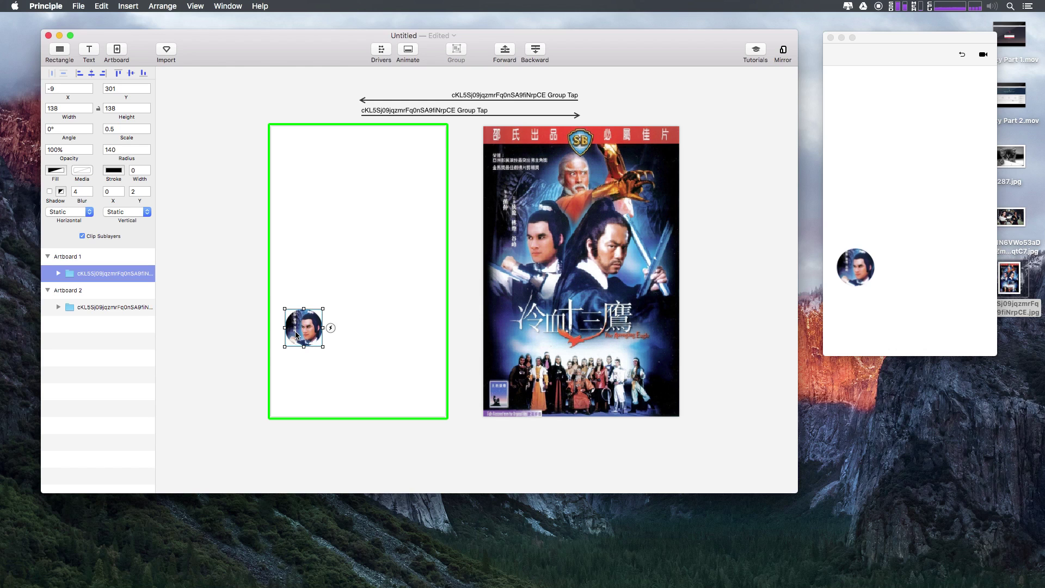
left_click(229, 303)
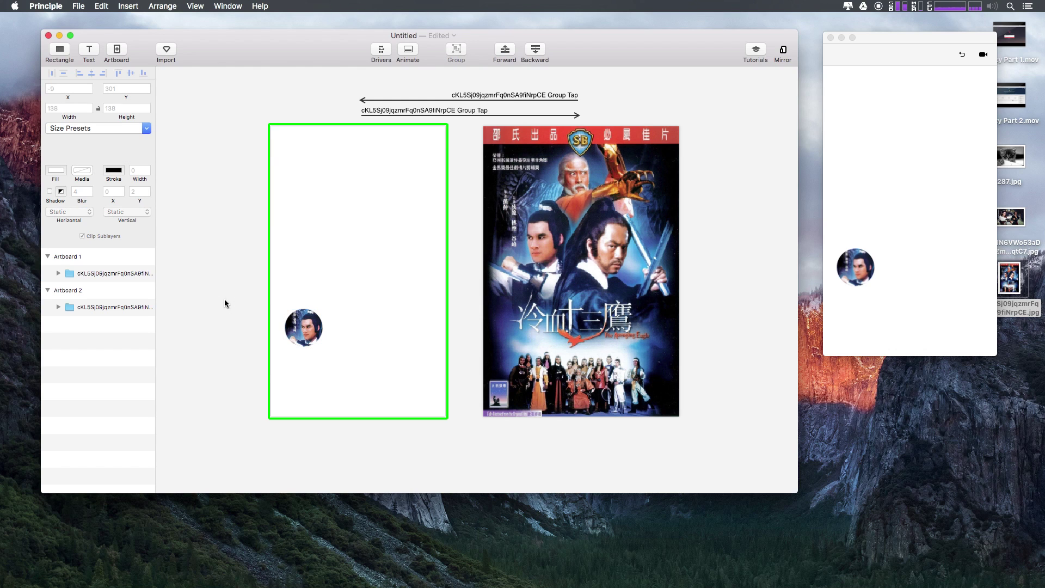
left_click(853, 276)
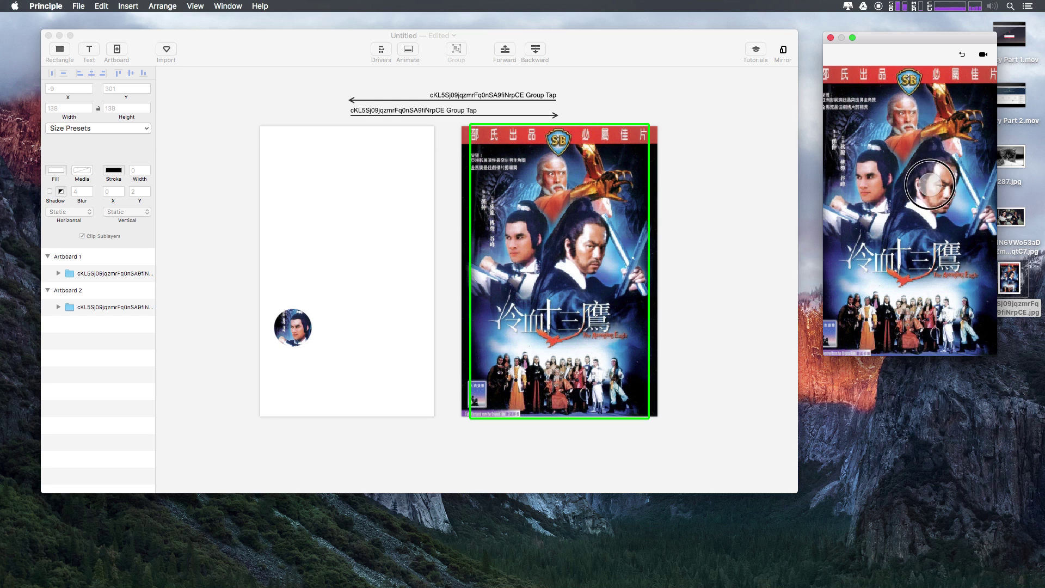
left_click(929, 185)
left_click(851, 267)
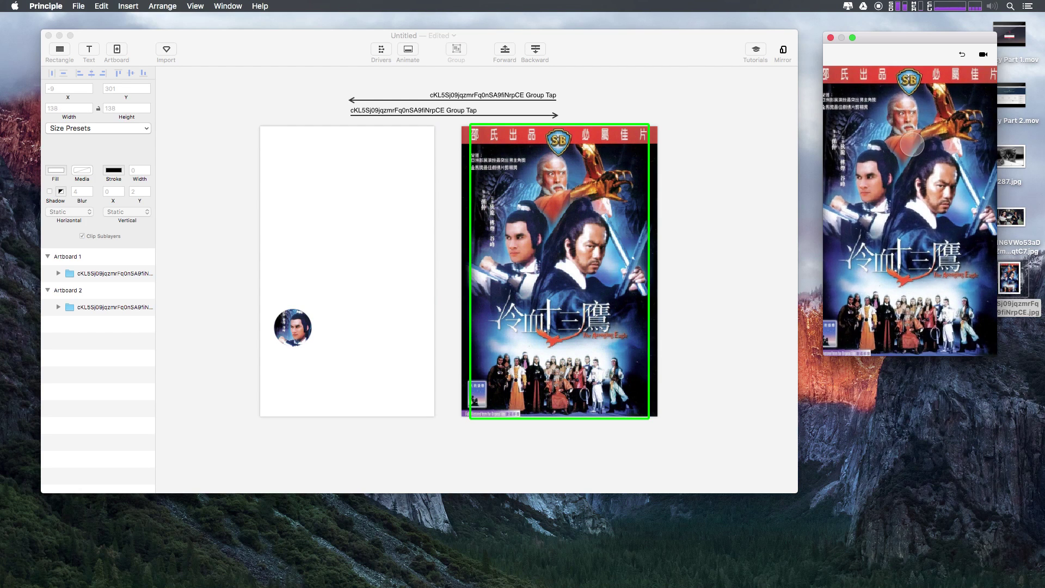
left_click(865, 232)
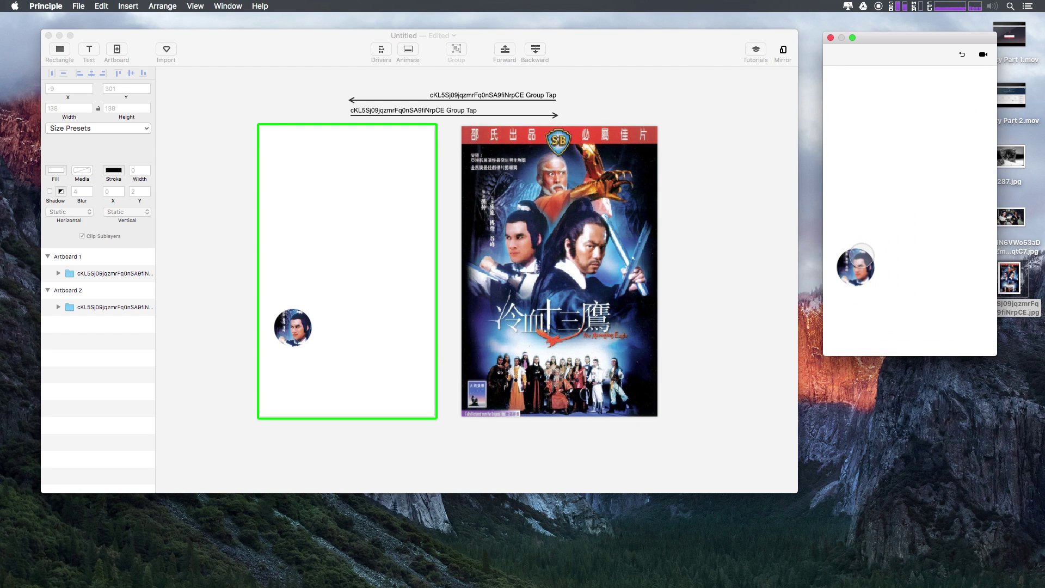
left_click(862, 255)
left_click(861, 258)
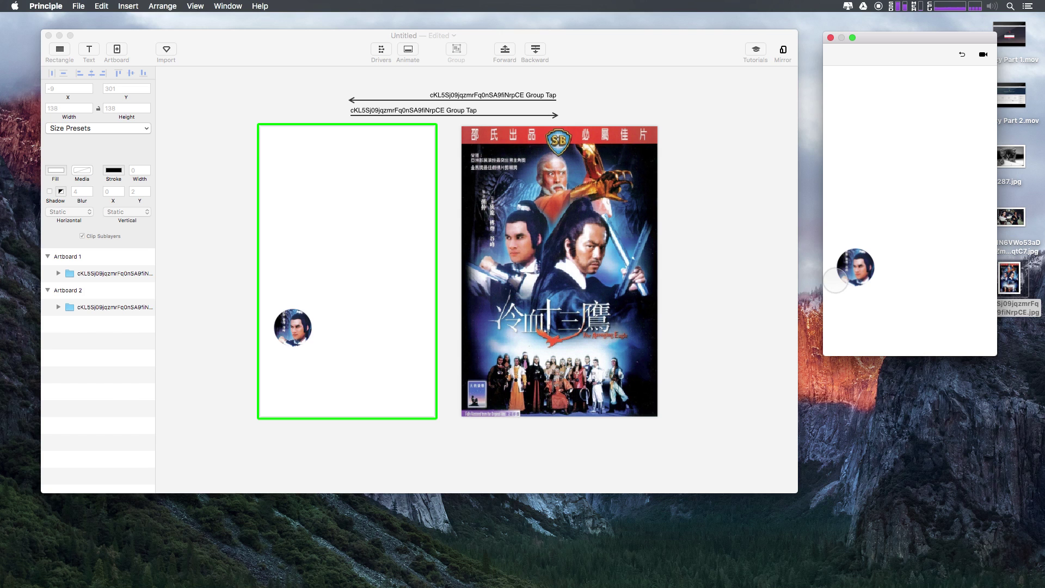
left_click(854, 267)
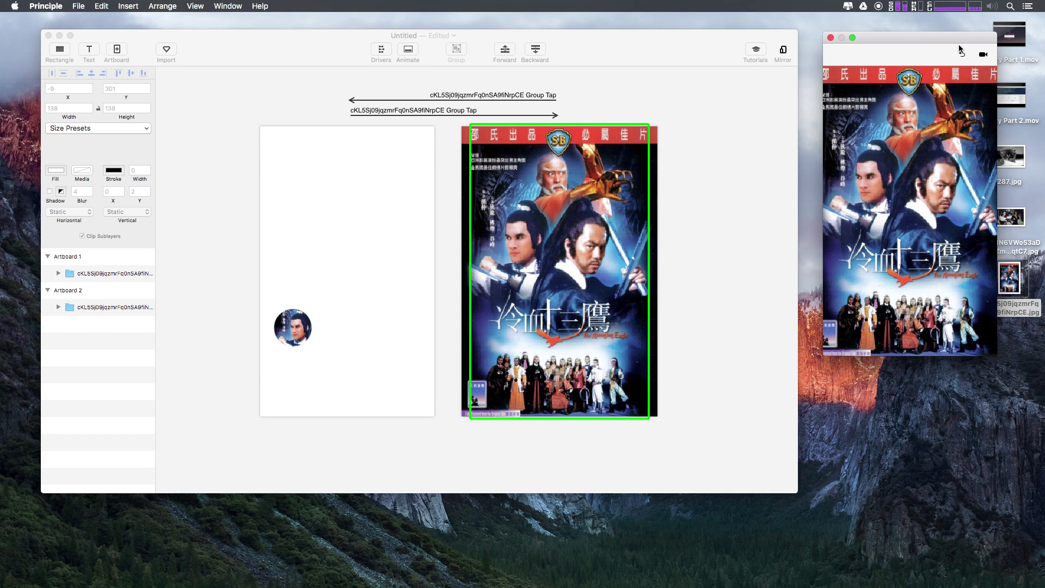
left_click(961, 55)
left_click(863, 256)
left_click(875, 215)
left_click(860, 264)
left_click(870, 254)
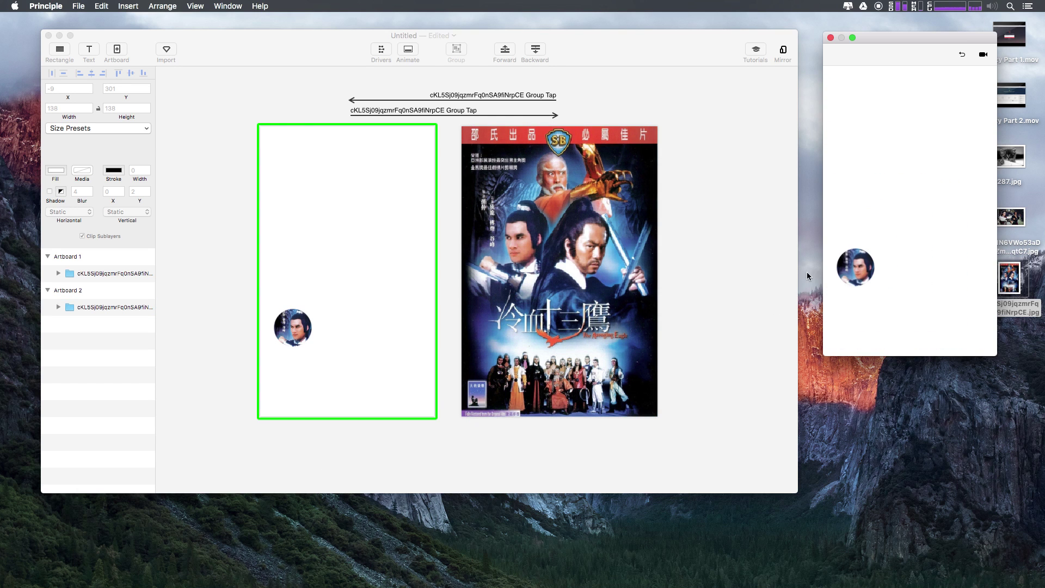
left_click(852, 272)
left_click(849, 289)
left_click(852, 278)
left_click(855, 275)
left_click(856, 277)
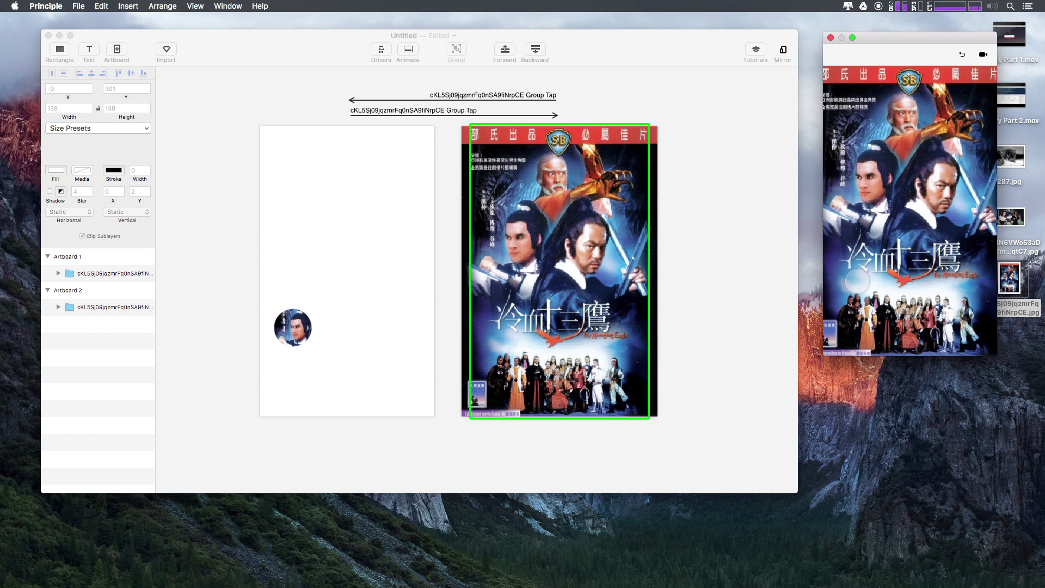
left_click(857, 281)
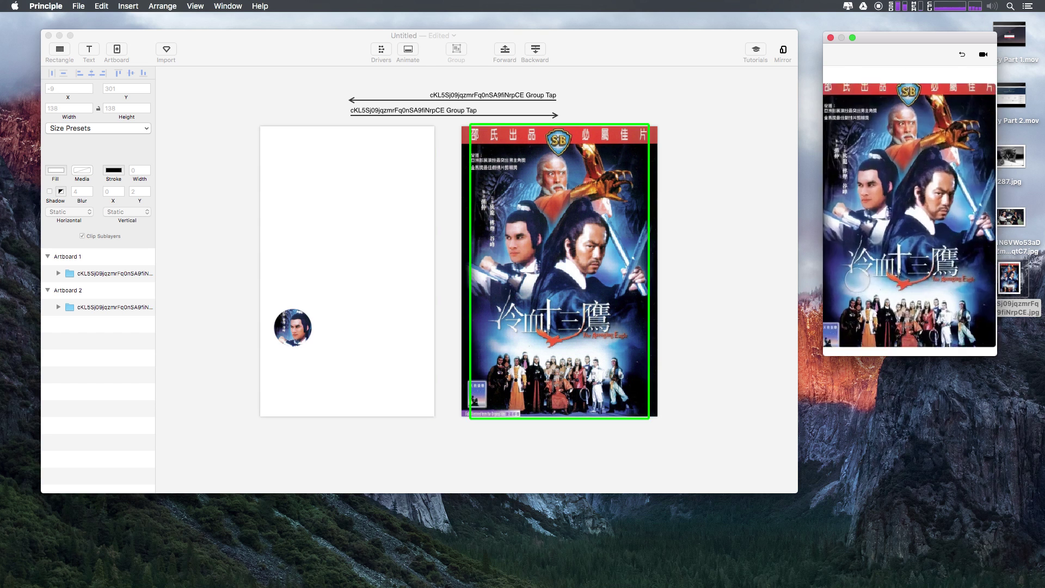
left_click(865, 346)
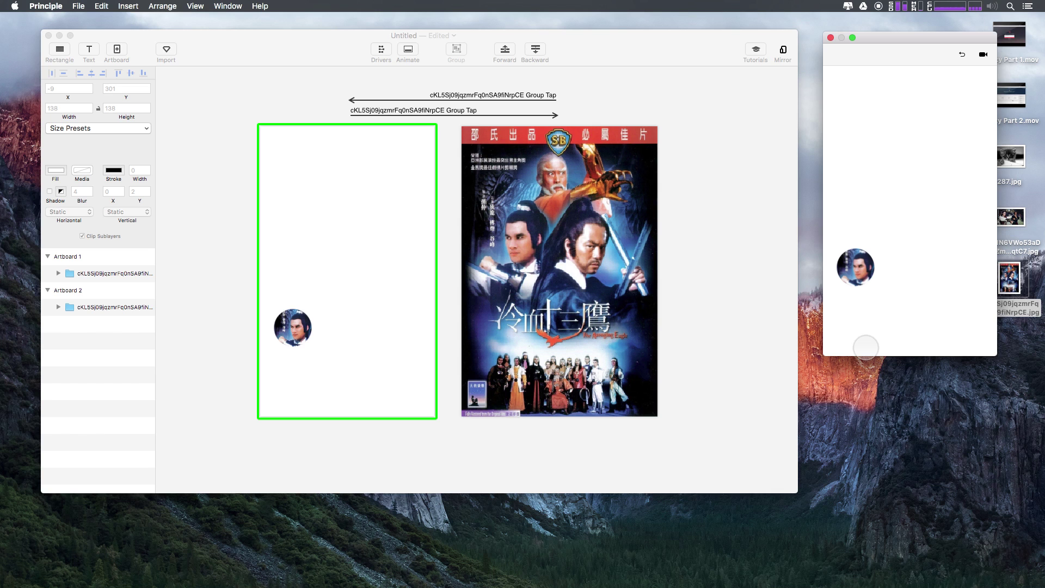
left_click(866, 265)
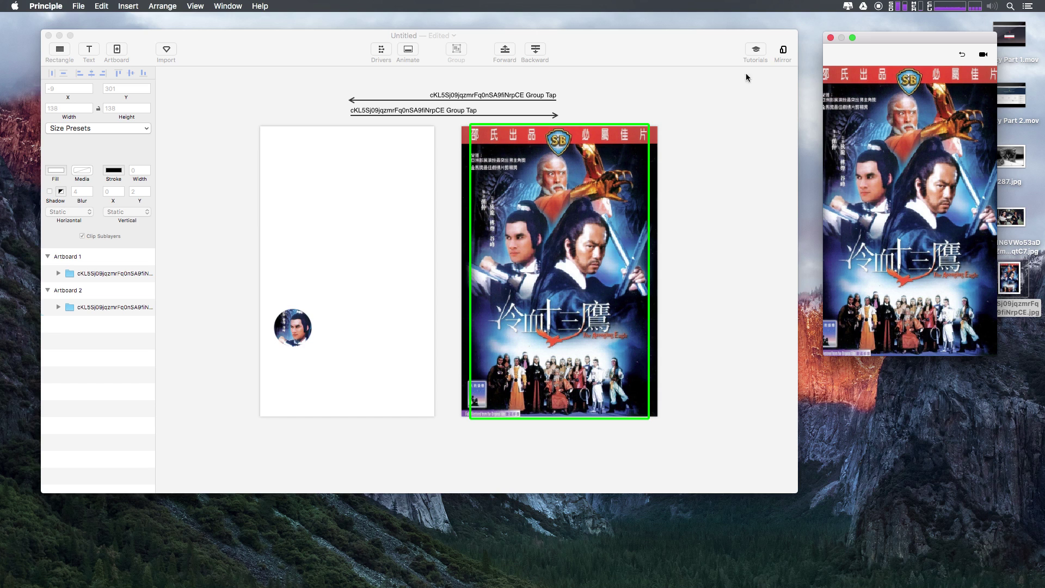
Group the small circular face on Artboard 1 and expand the new group in the layers list.
left_click(263, 298)
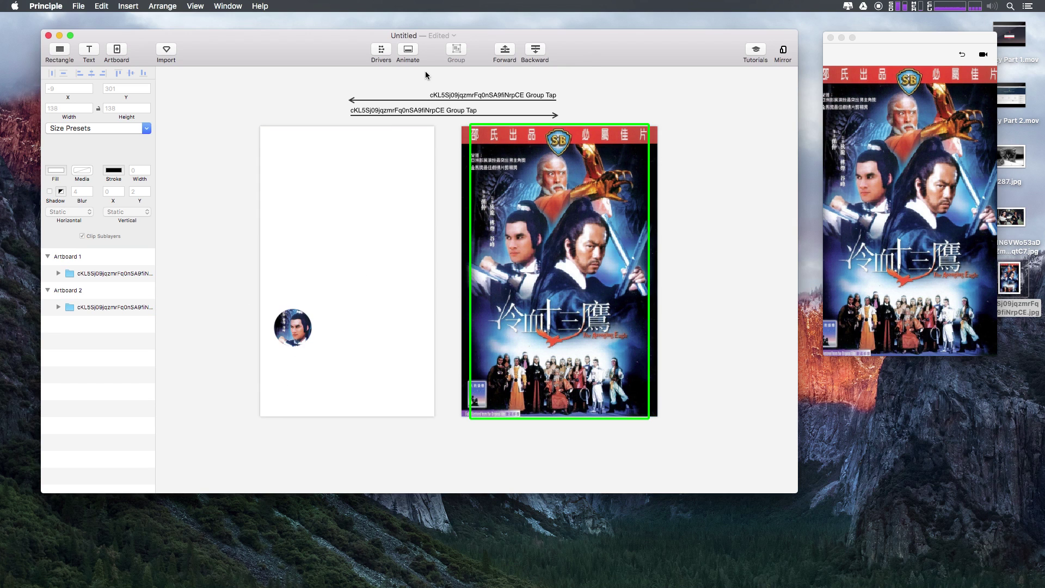
left_click(281, 340)
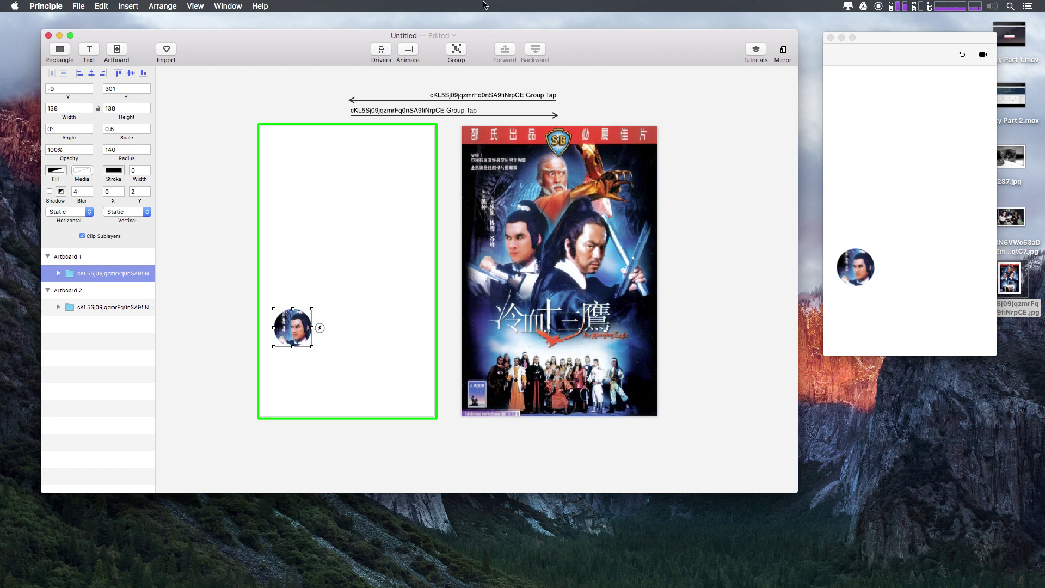
left_click(455, 48)
left_click(59, 273)
left_click(285, 194)
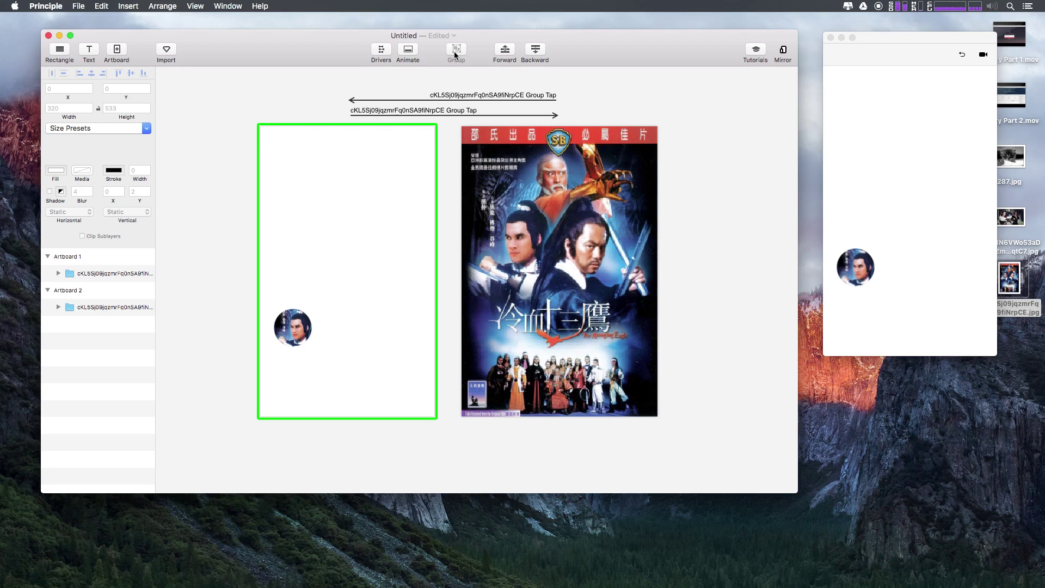
key("super+s")
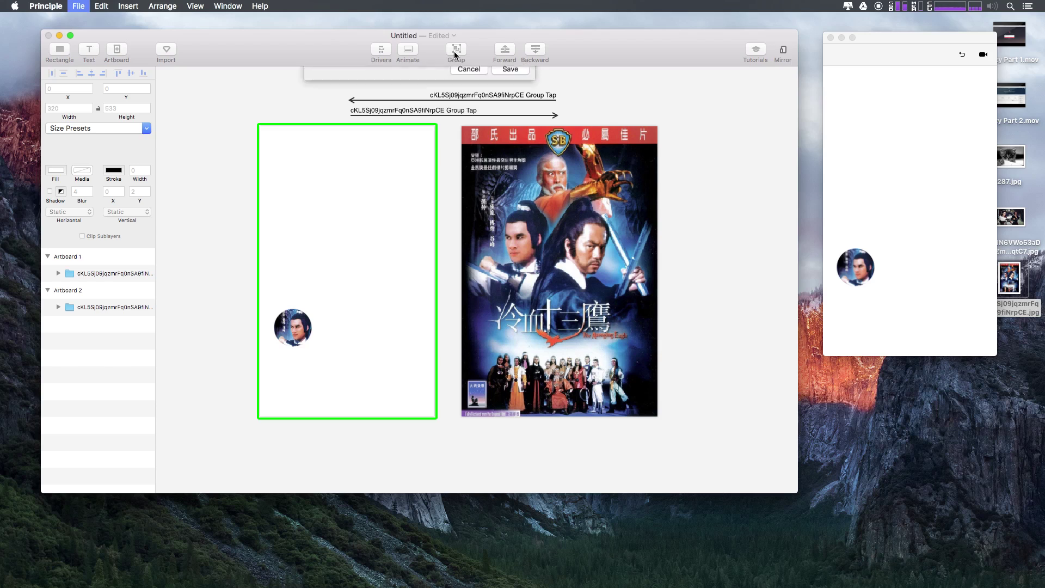
key("Escape")
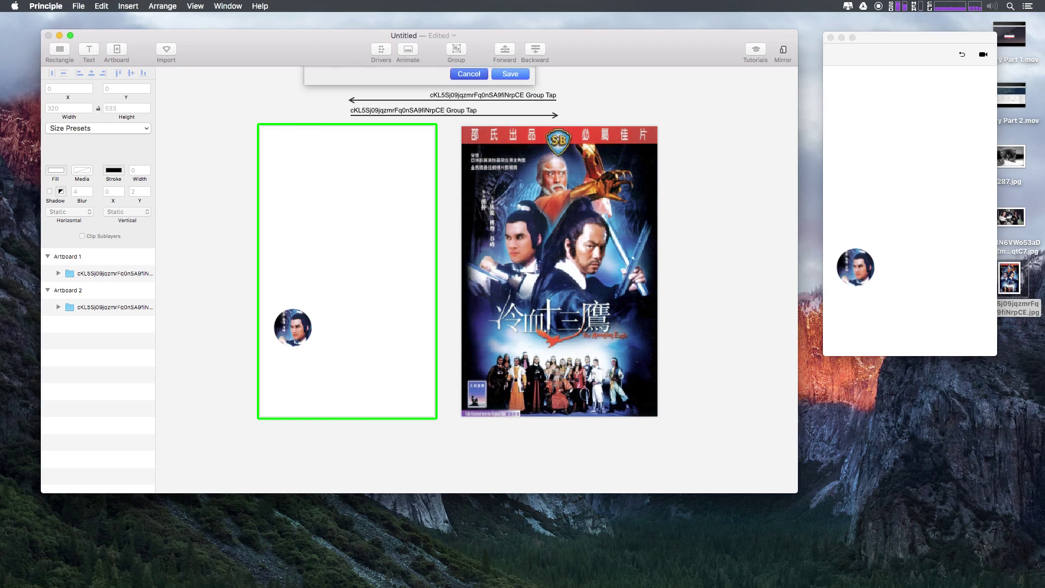